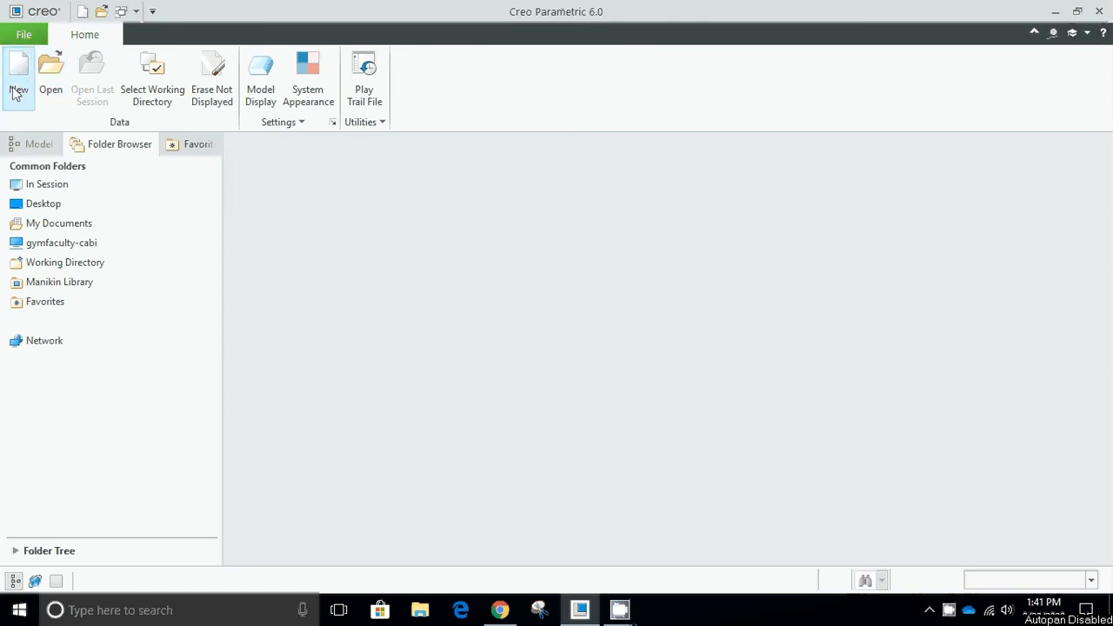
Start a new file of type Part, sub-type Solid, with the default template turned off.
{"action": "left_click", "coordinate": [17, 90]}
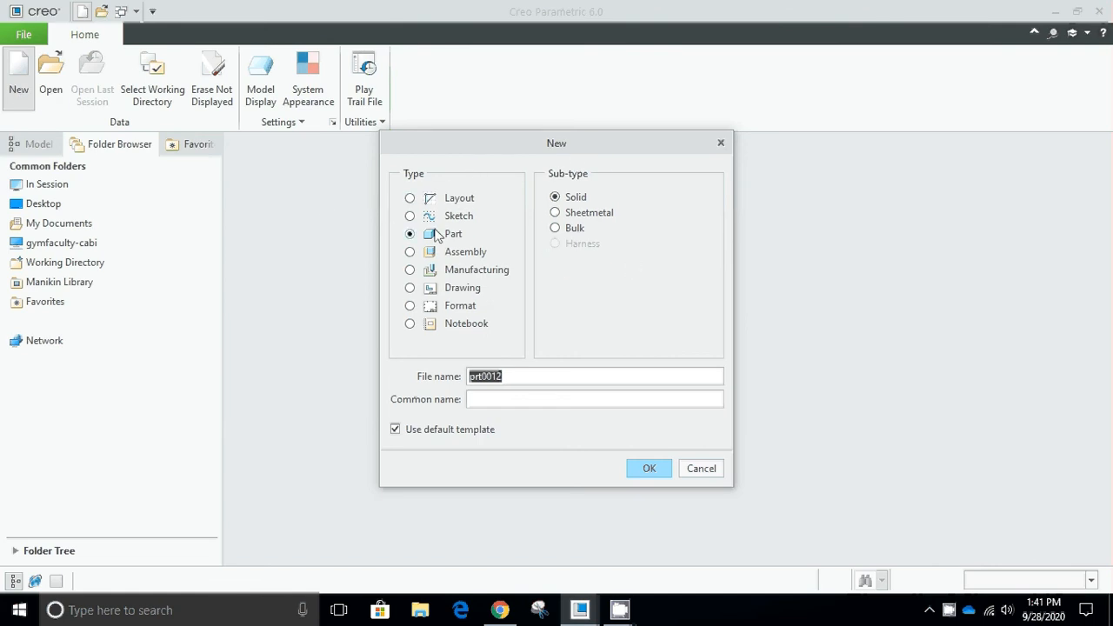
{"action": "left_click", "coordinate": [459, 216]}
{"action": "left_click", "coordinate": [459, 233]}
{"action": "left_click", "coordinate": [461, 252]}
{"action": "left_click", "coordinate": [458, 217]}
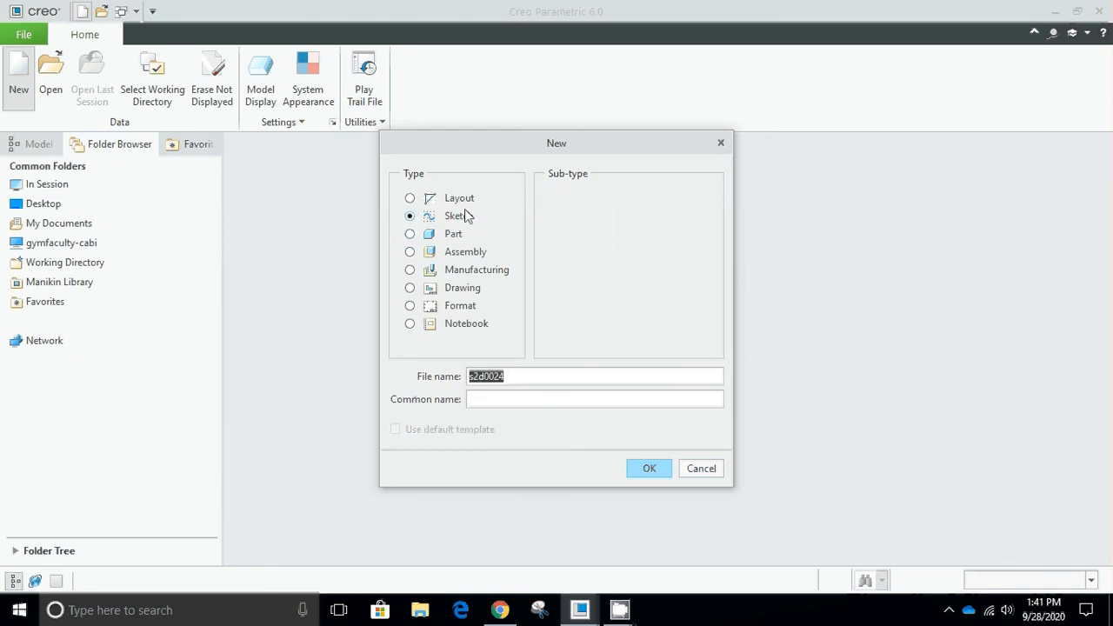
{"action": "left_click", "coordinate": [453, 234]}
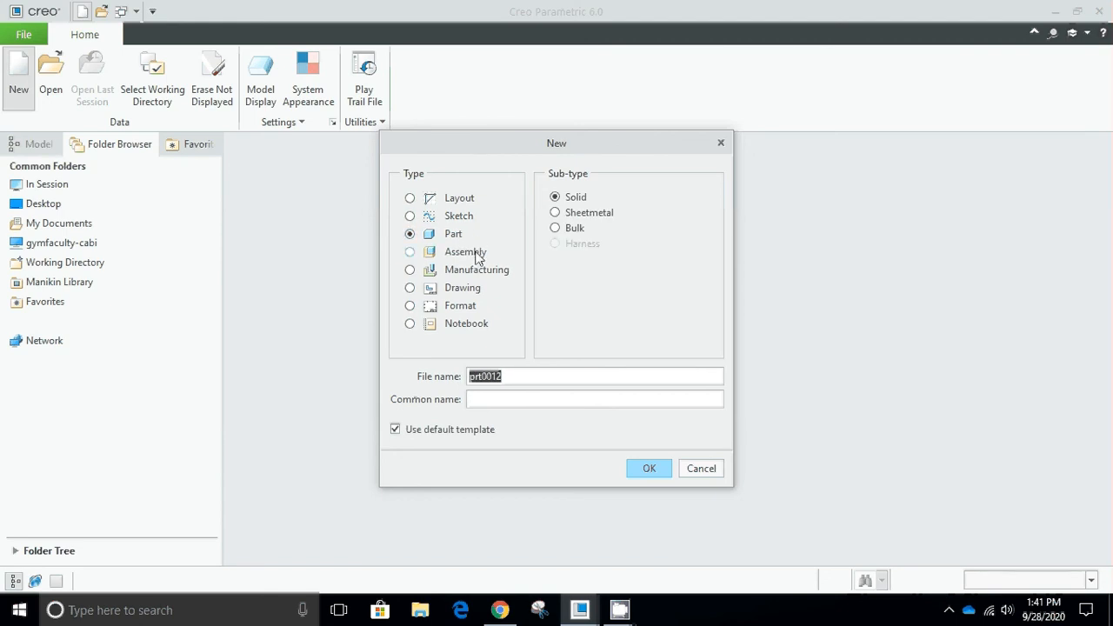
{"action": "left_click", "coordinate": [475, 254]}
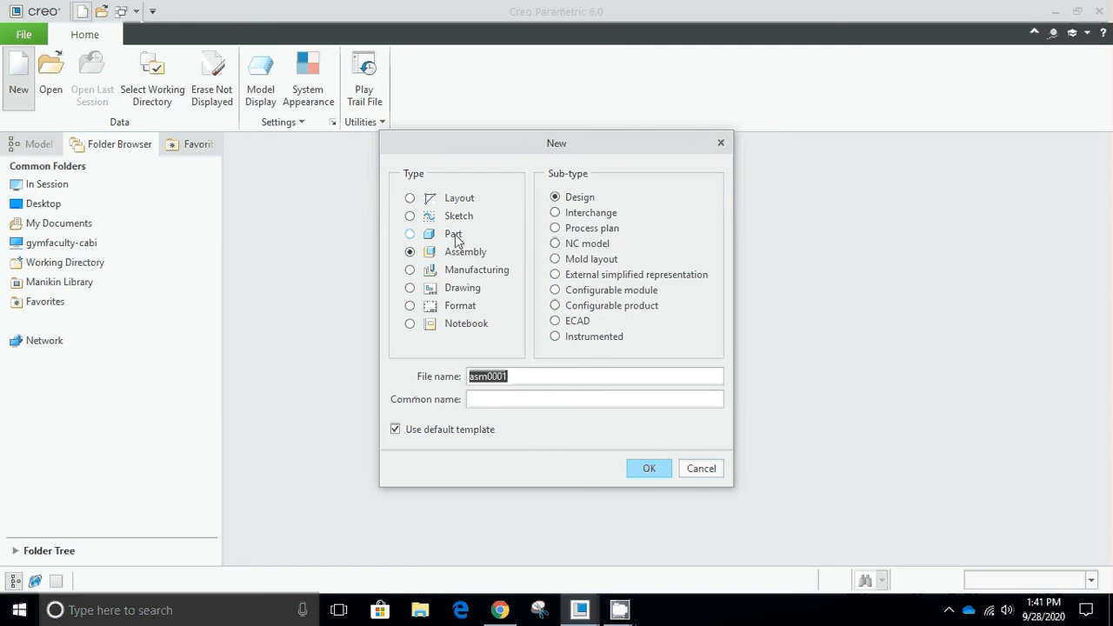
{"action": "left_click", "coordinate": [455, 233]}
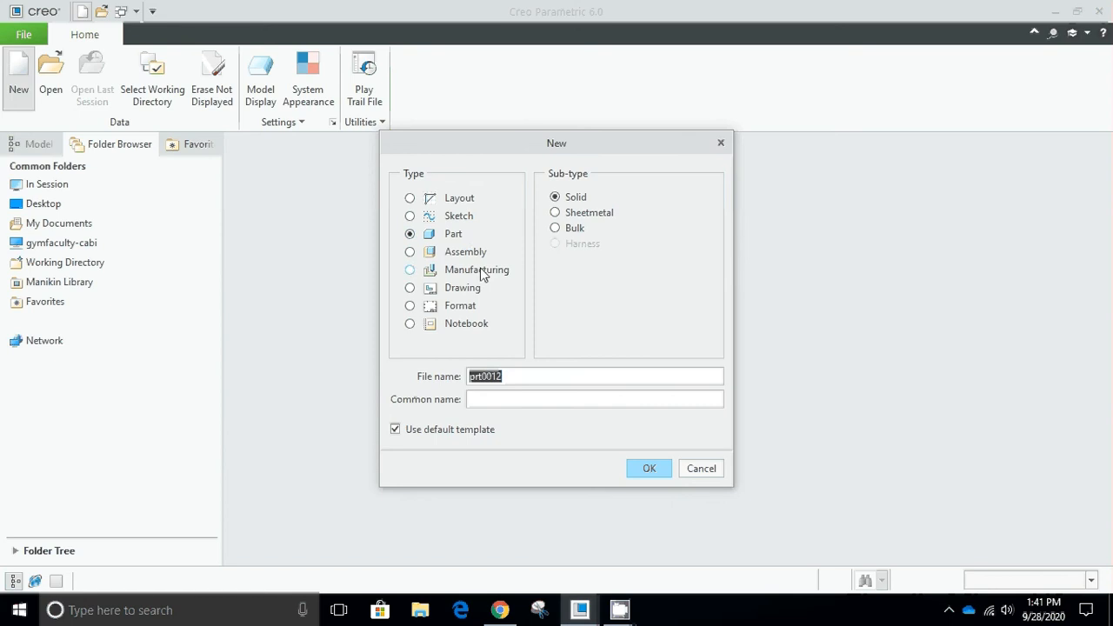
{"action": "left_click", "coordinate": [426, 433]}
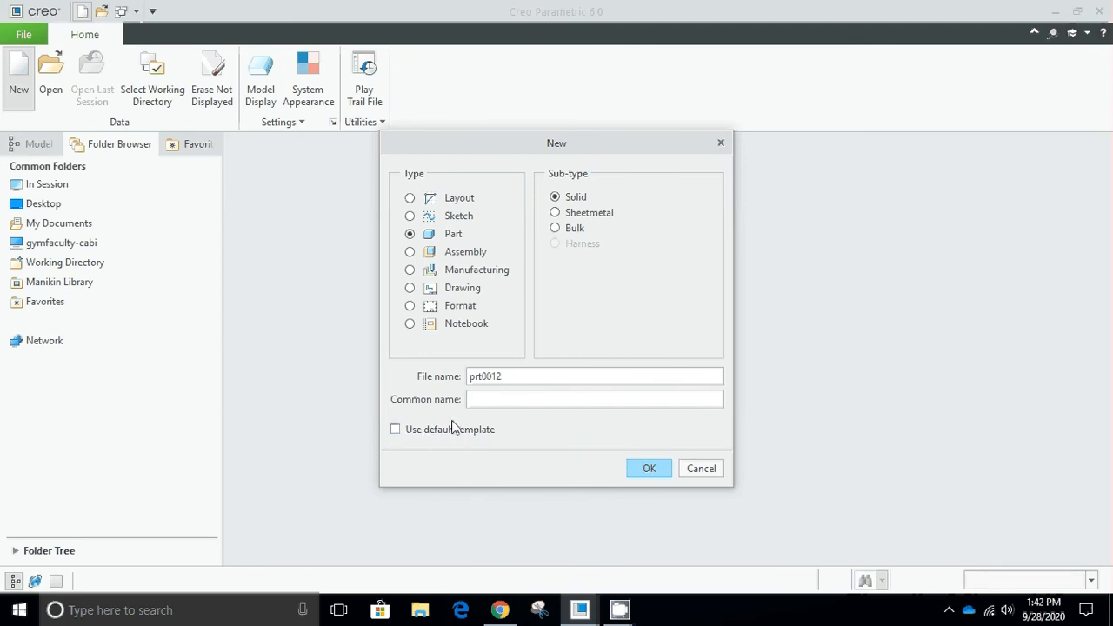
{"action": "left_click", "coordinate": [643, 469]}
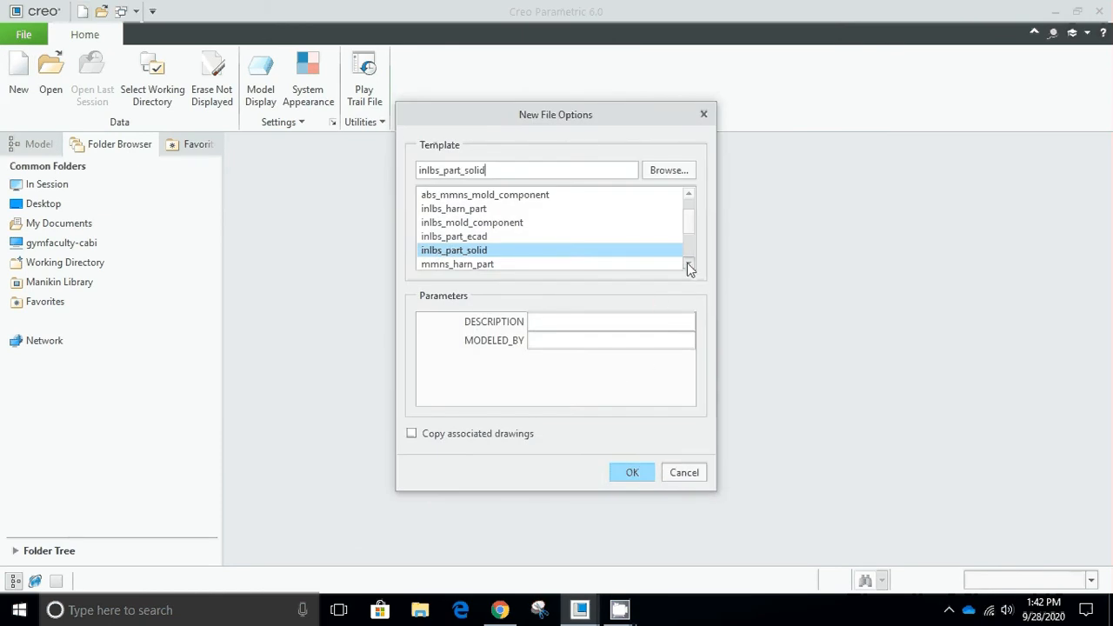
Browse the part templates and create the part from the inlbs_part_solid template.
{"action": "left_click", "coordinate": [690, 268]}
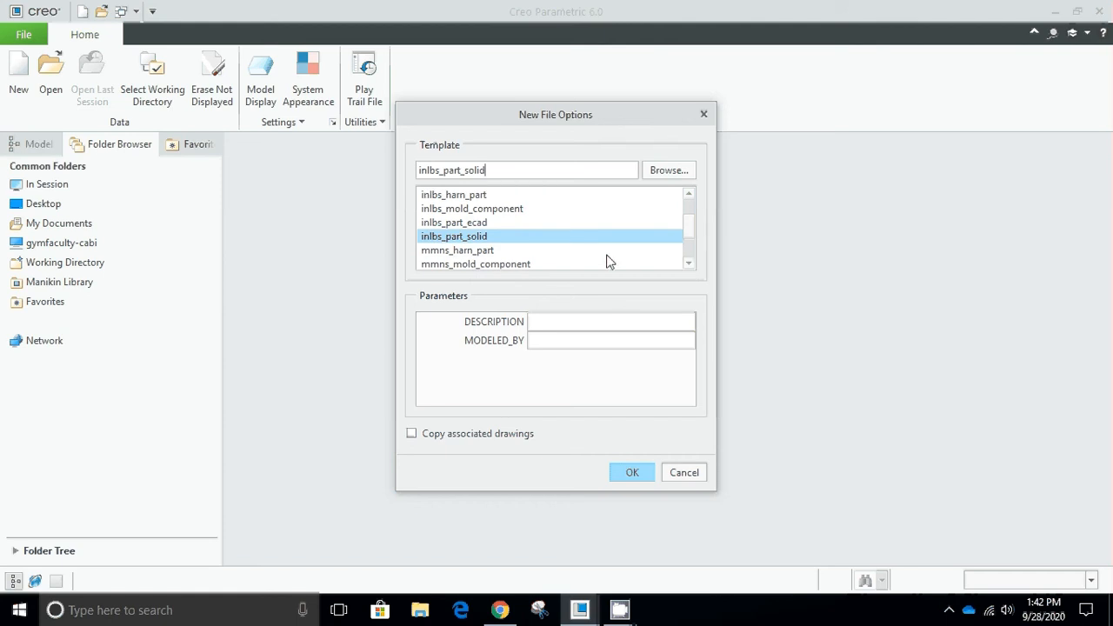
{"action": "left_click", "coordinate": [468, 254]}
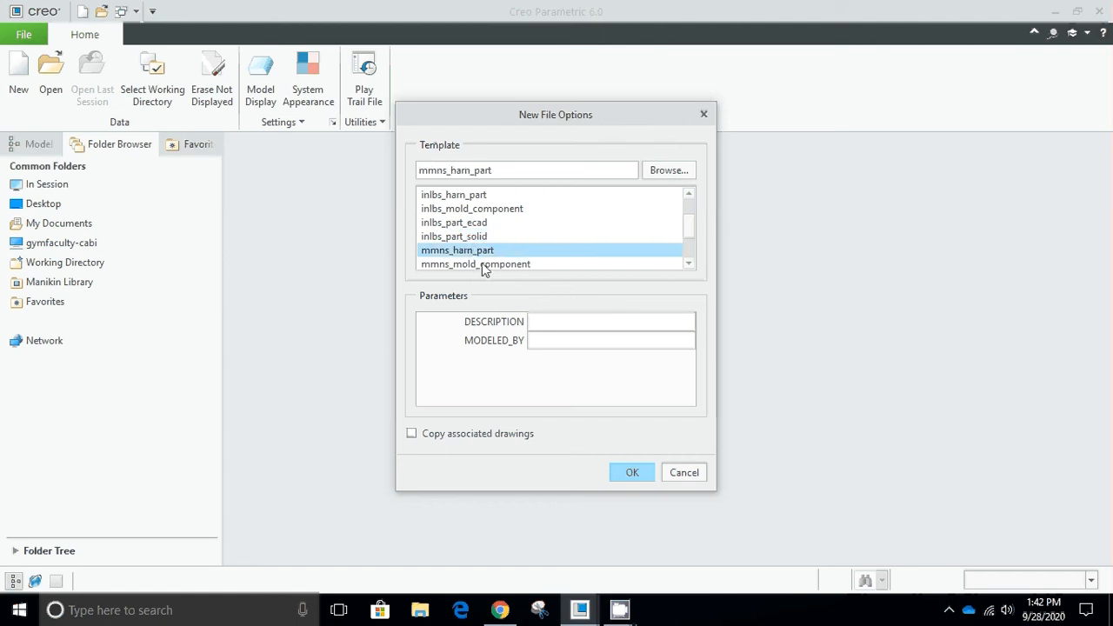
{"action": "left_click", "coordinate": [689, 265]}
{"action": "left_click", "coordinate": [689, 265]}
{"action": "left_click", "coordinate": [690, 265]}
{"action": "left_click", "coordinate": [689, 266]}
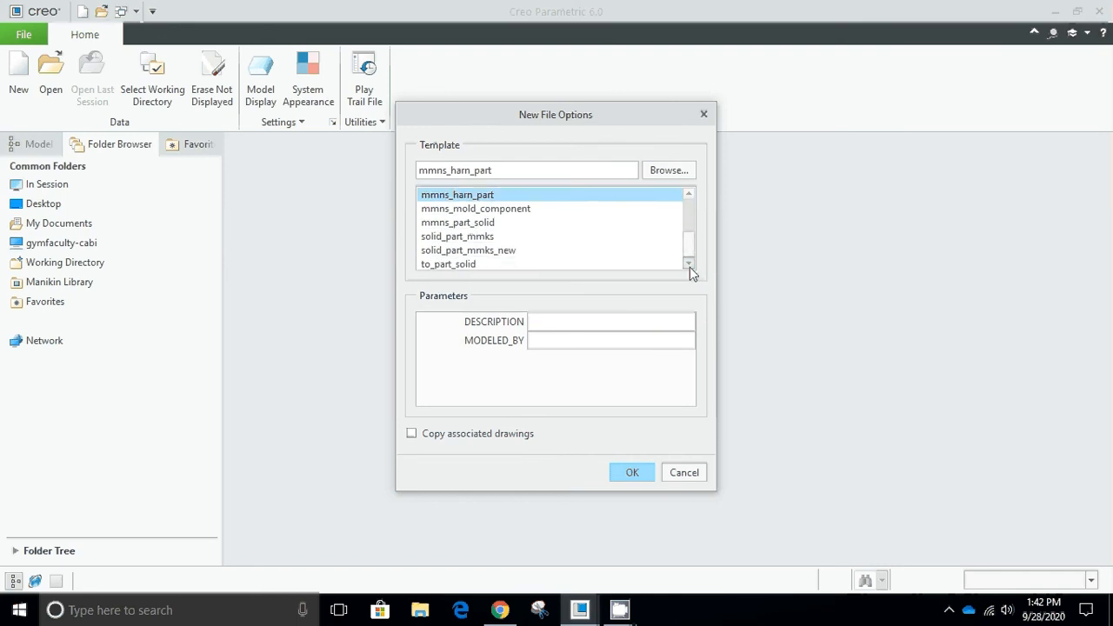
{"action": "left_click_drag", "start_coordinate": [691, 250], "coordinate": [689, 228]}
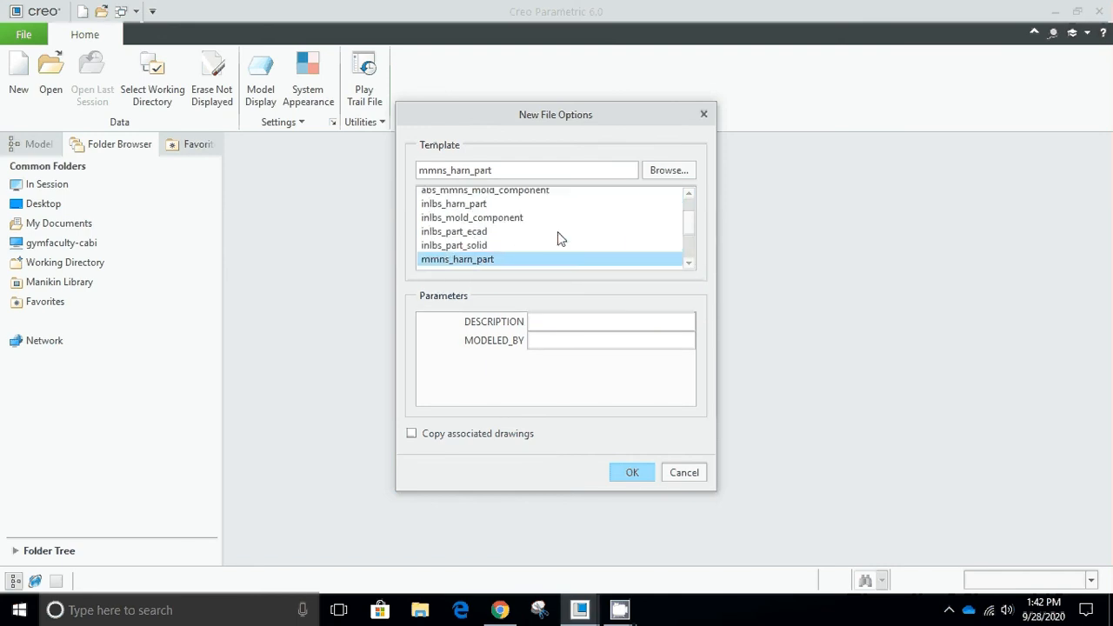
{"action": "left_click", "coordinate": [482, 245]}
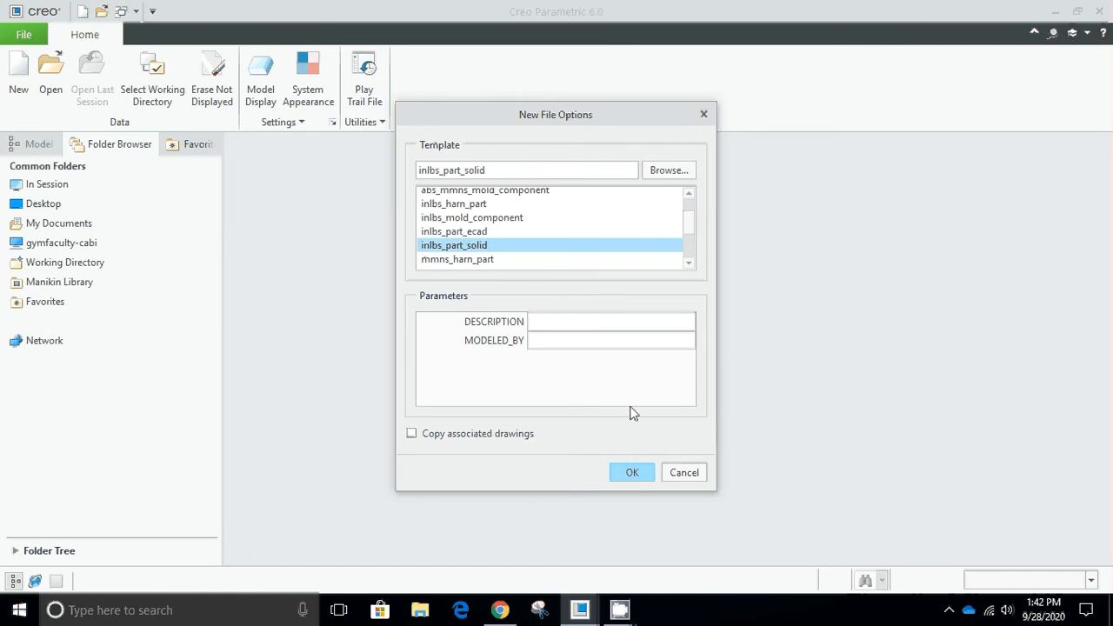
{"action": "left_click", "coordinate": [646, 478]}
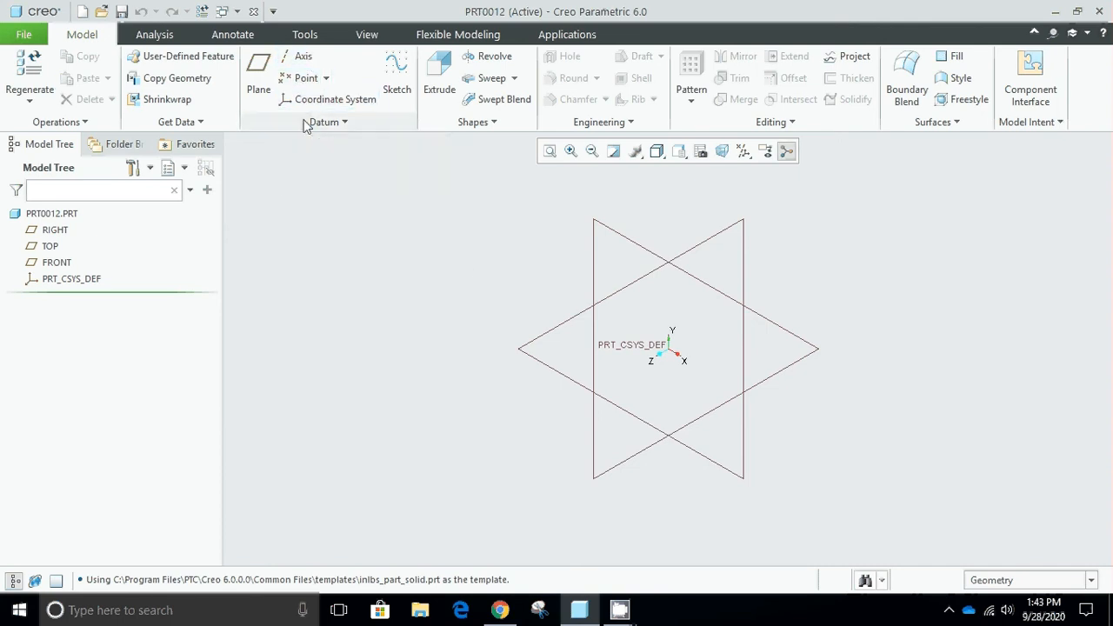
Create a datum plane offset 300 above the TOP plane.
{"action": "left_click", "coordinate": [259, 80]}
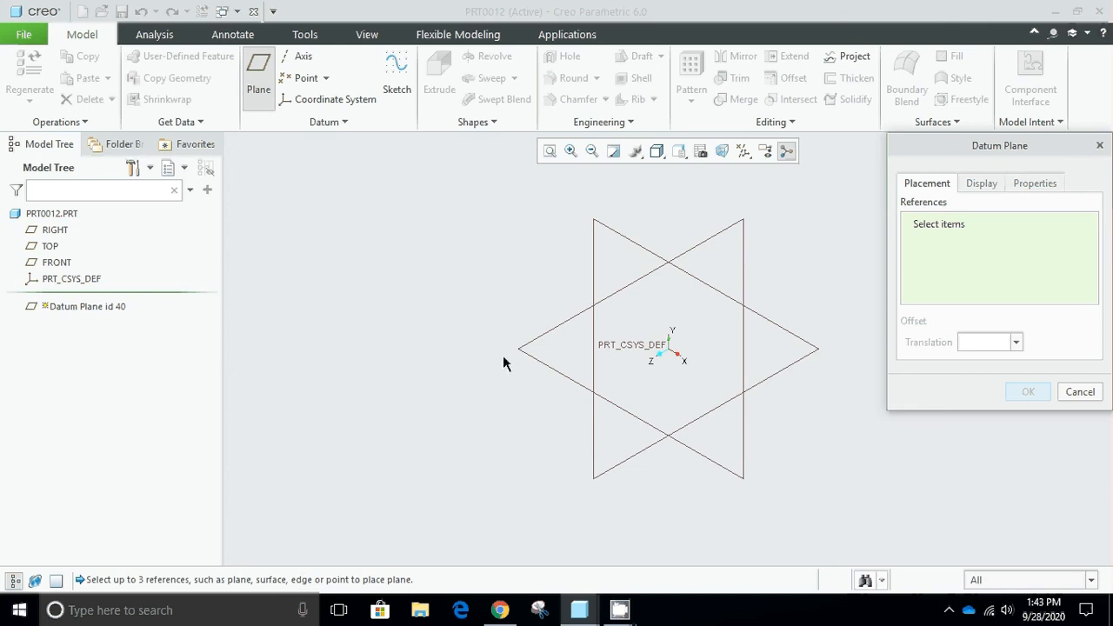
{"action": "left_click", "coordinate": [551, 333]}
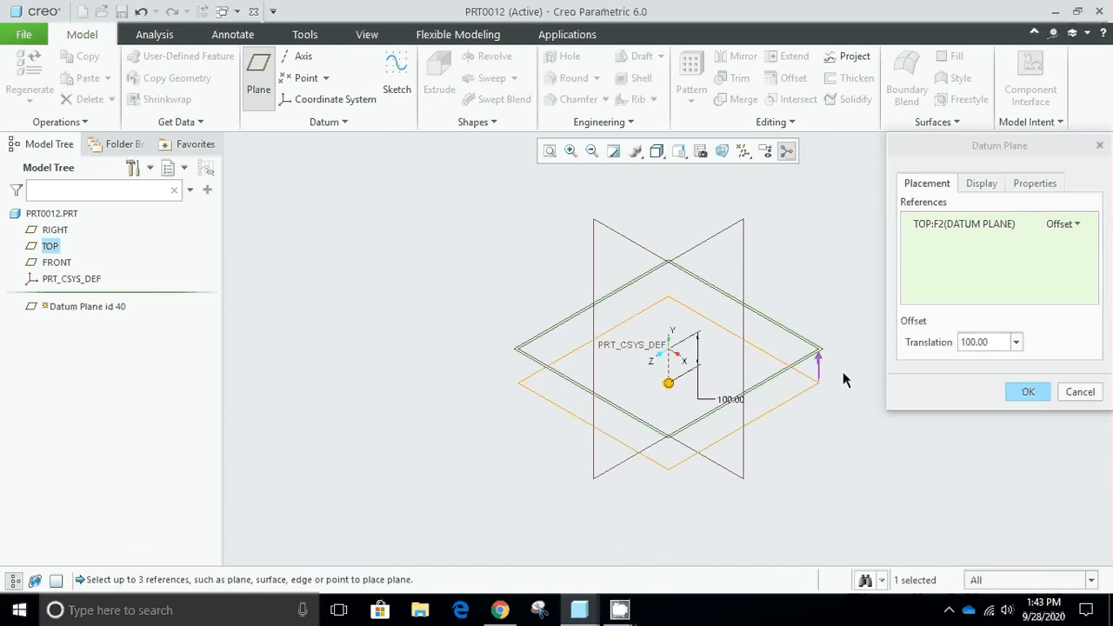
{"action": "left_click_drag", "start_coordinate": [668, 382], "coordinate": [668, 253]}
{"action": "double_click", "coordinate": [987, 335]}
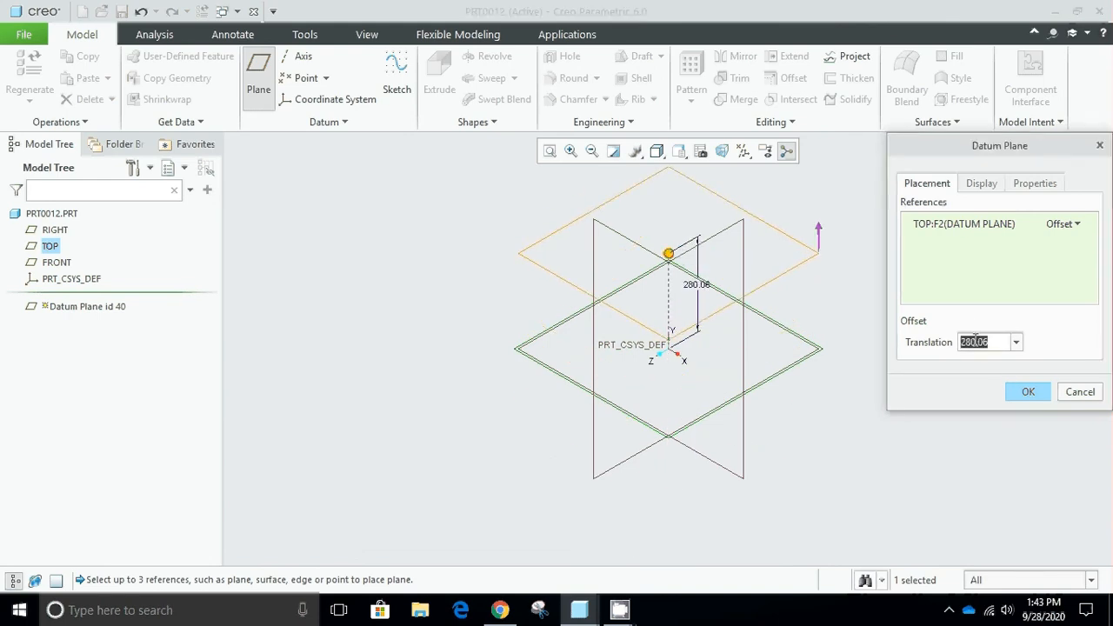
{"action": "type", "text": "300"}
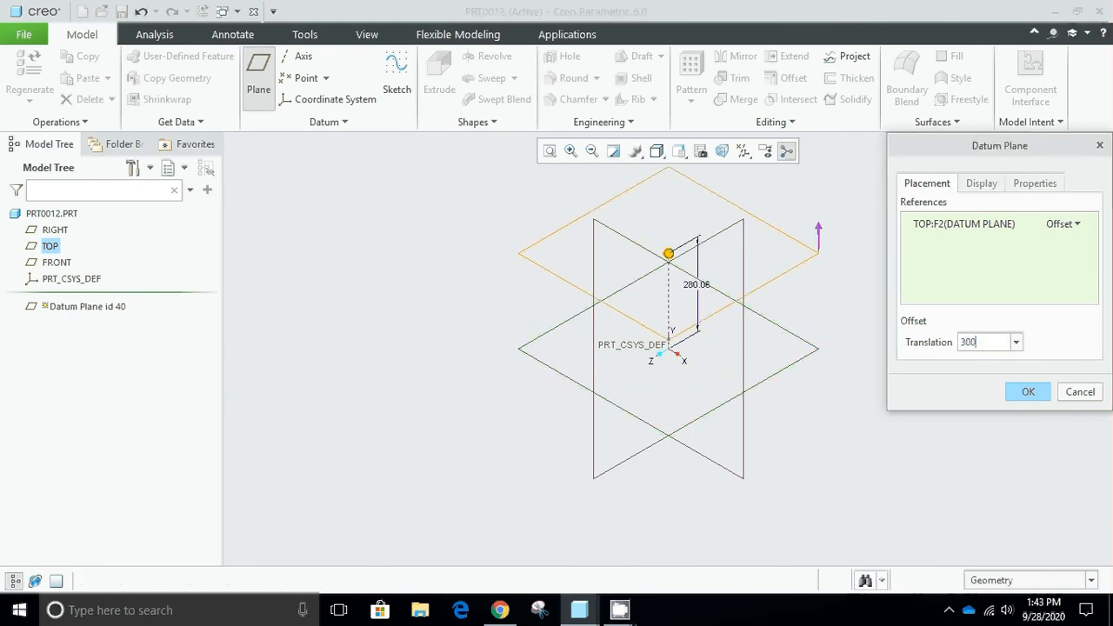
{"action": "key", "text": "Return"}
{"action": "left_click", "coordinate": [1025, 393]}
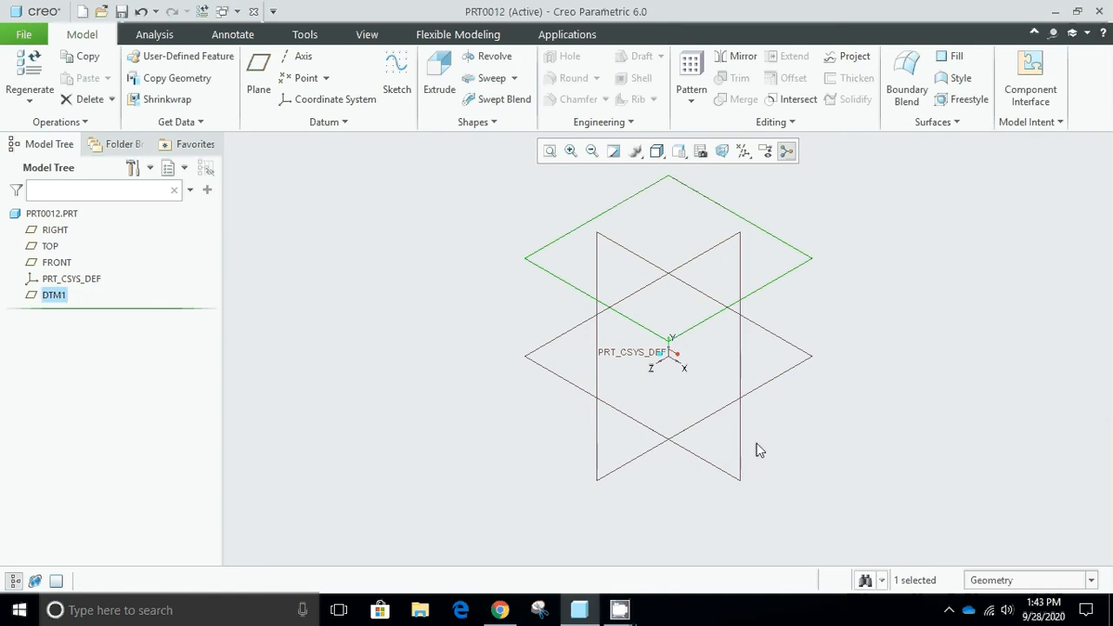
{"action": "left_click", "coordinate": [619, 610]}
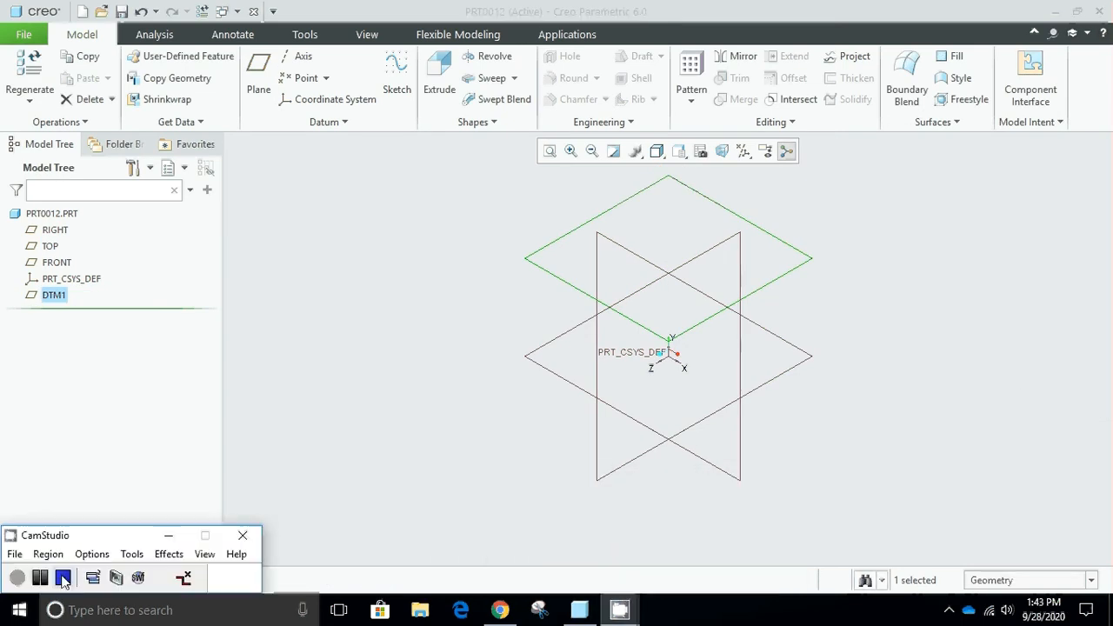
{"action": "left_click", "coordinate": [330, 386]}
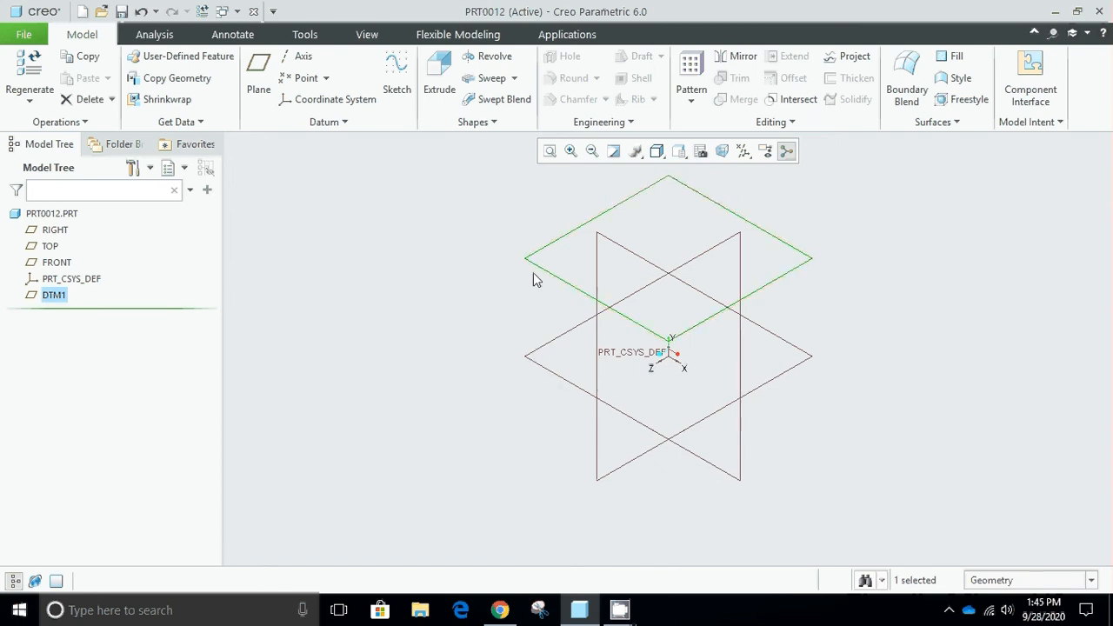
Clear the selection and create a datum plane offset 500 from the RIGHT plane in the positive X direction.
{"action": "left_click", "coordinate": [539, 315]}
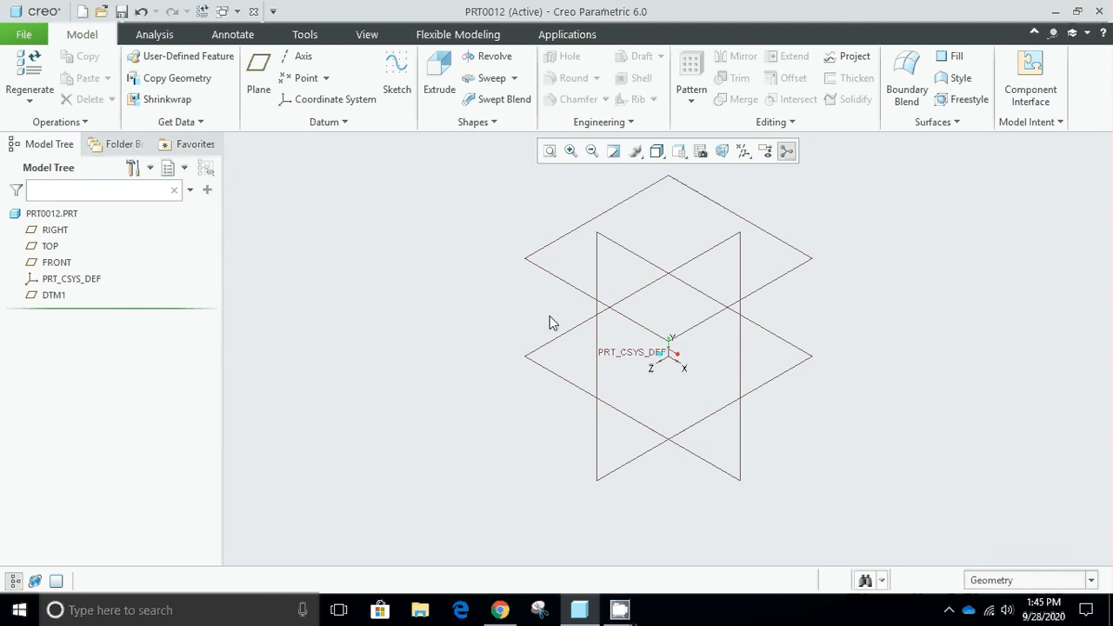
{"action": "left_click", "coordinate": [258, 89]}
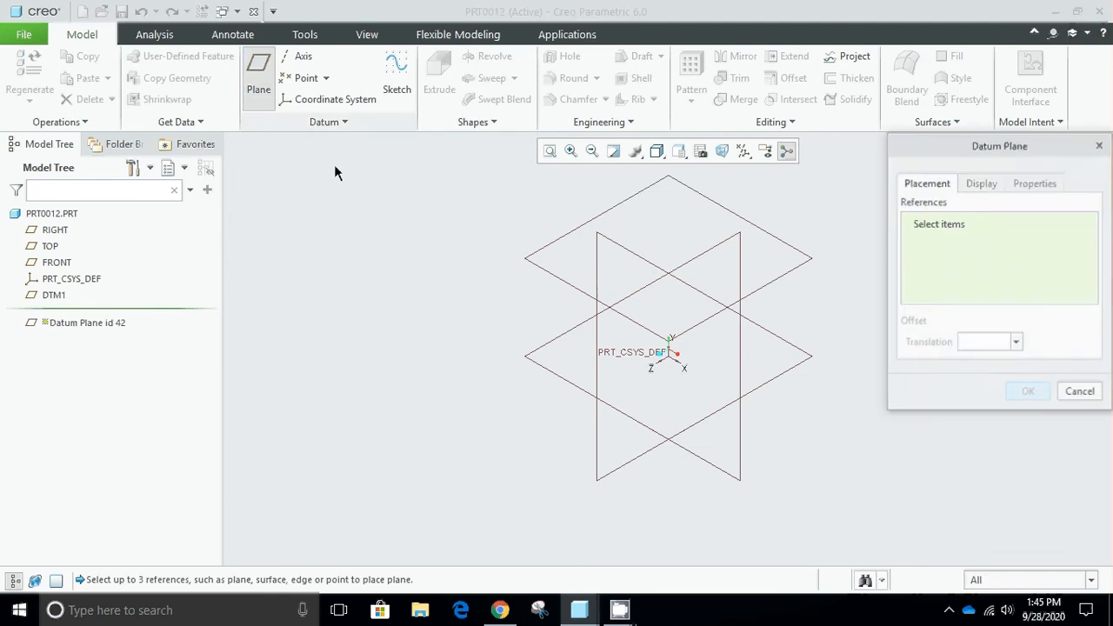
{"action": "left_click", "coordinate": [597, 322]}
{"action": "left_click_drag", "start_coordinate": [753, 405], "coordinate": [808, 440]}
{"action": "left_click", "coordinate": [961, 342]}
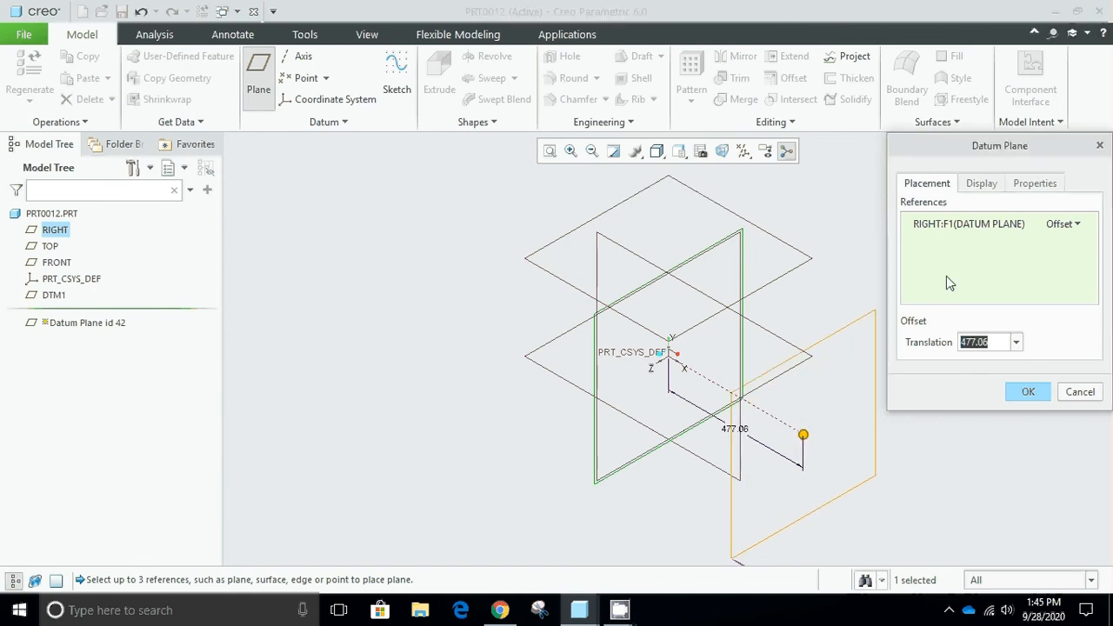
{"action": "type", "text": "500"}
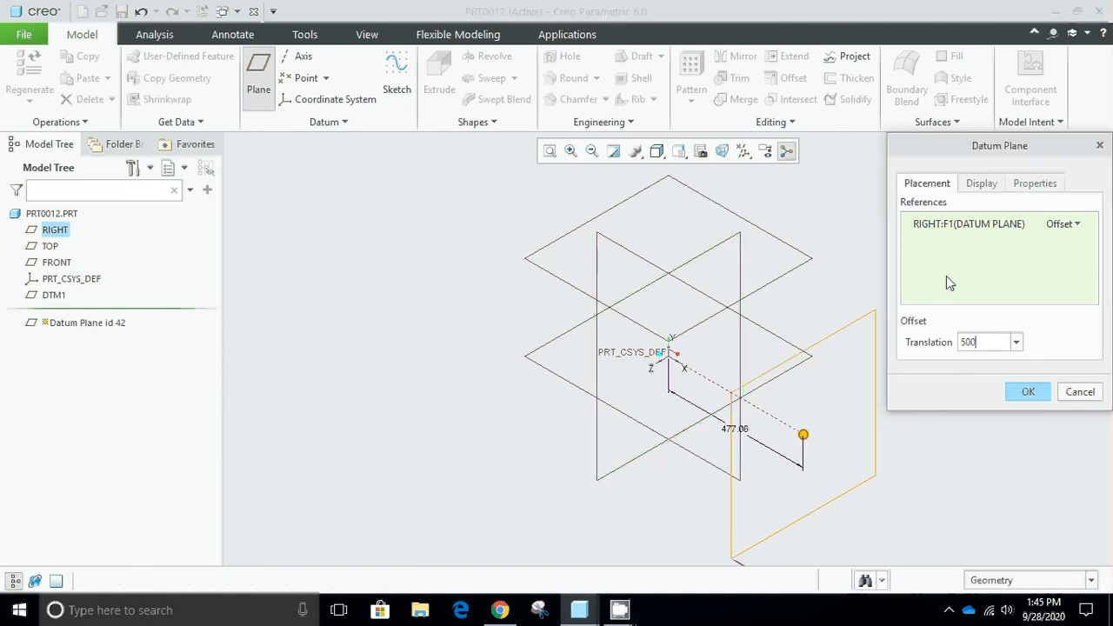
{"action": "key", "text": "Return"}
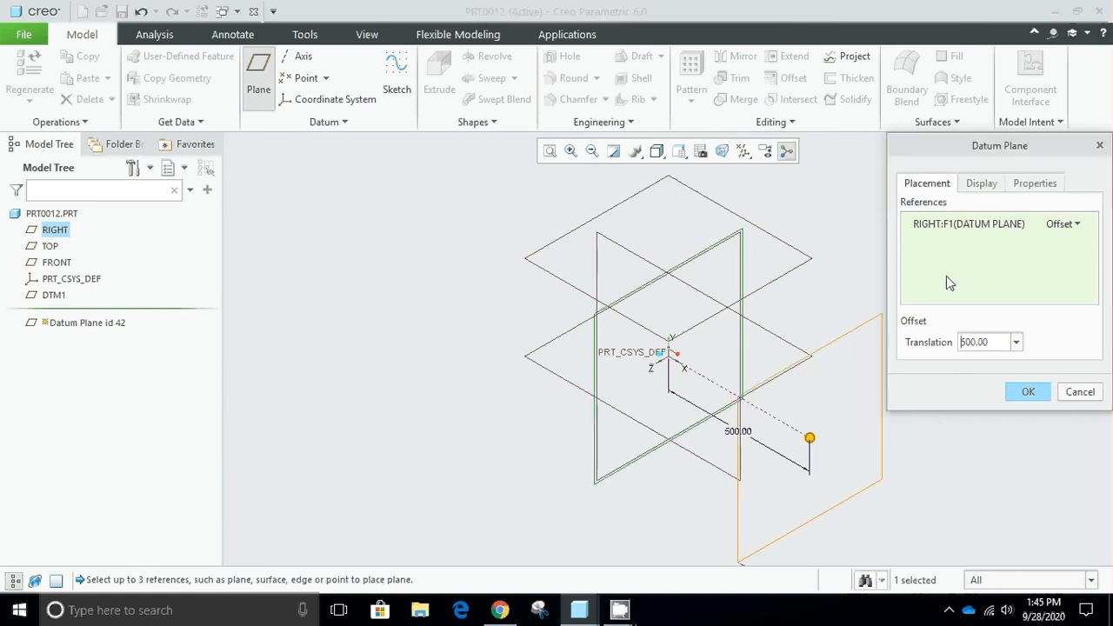
{"action": "left_click", "coordinate": [1024, 393]}
{"action": "left_click", "coordinate": [947, 430]}
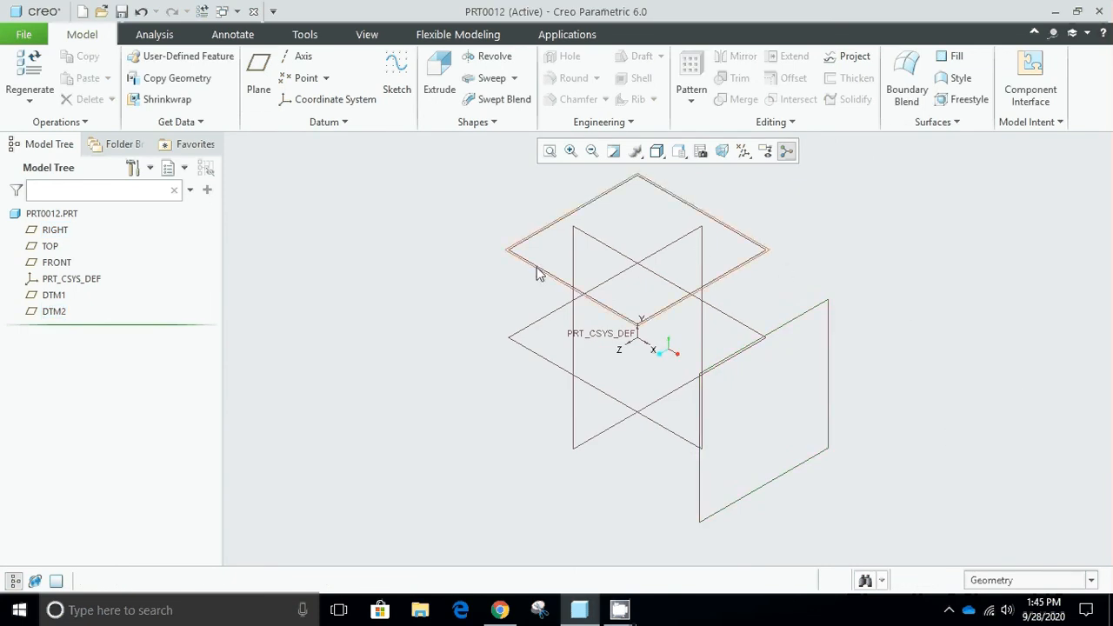
Create a datum plane offset 800 from the FRONT plane in the positive Z direction.
{"action": "left_click", "coordinate": [603, 242]}
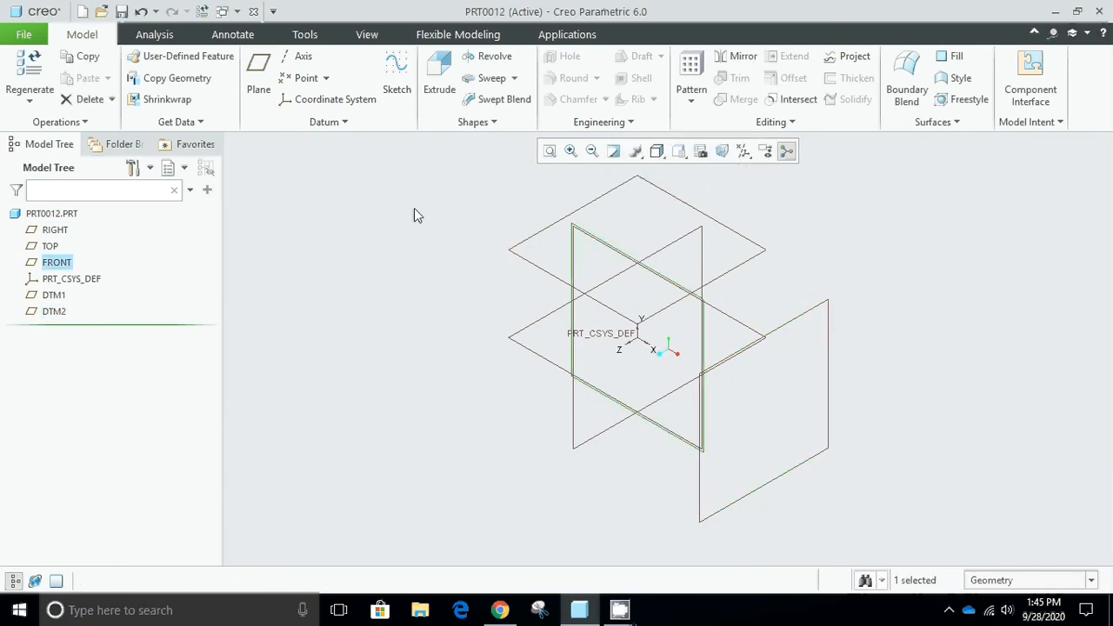
{"action": "left_click", "coordinate": [260, 83]}
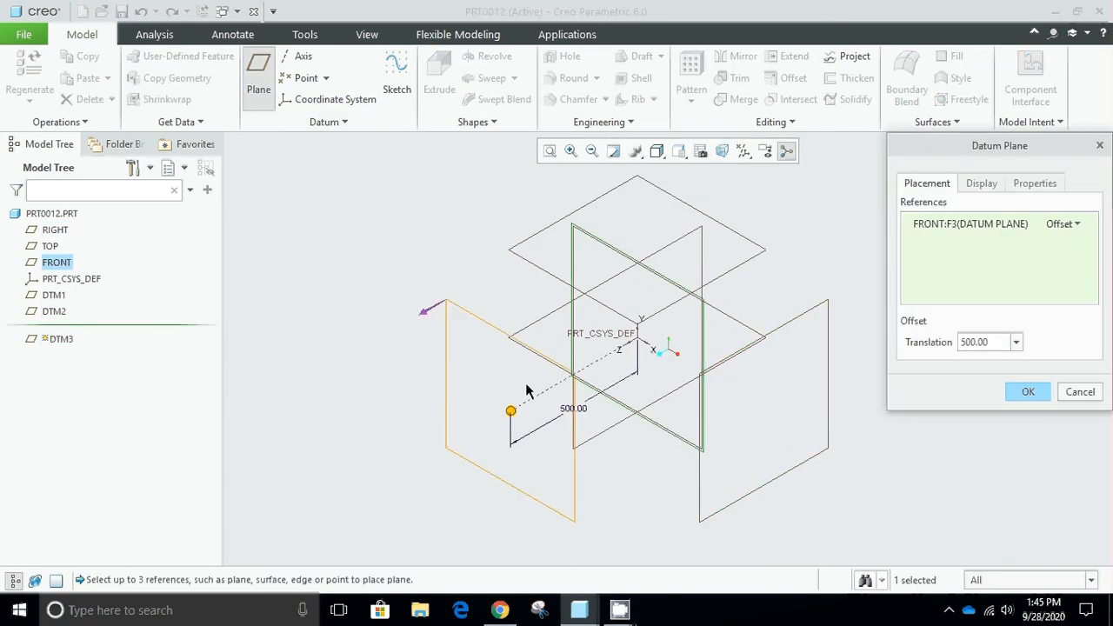
{"action": "left_click_drag", "start_coordinate": [511, 415], "coordinate": [459, 444]}
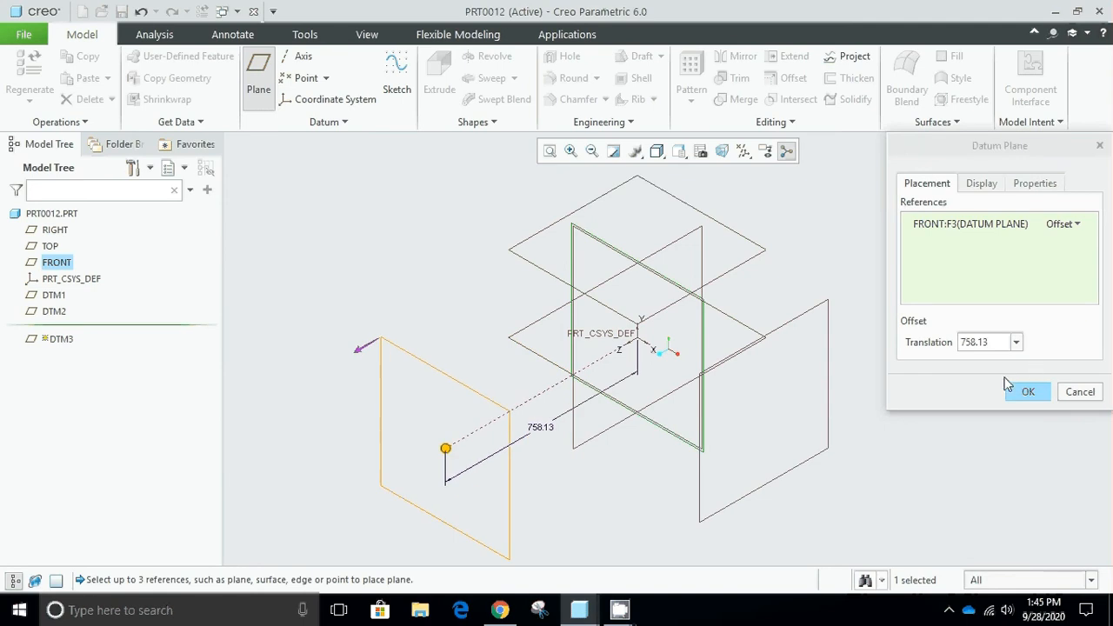
{"action": "double_click", "coordinate": [990, 342]}
{"action": "type", "text": "80"}
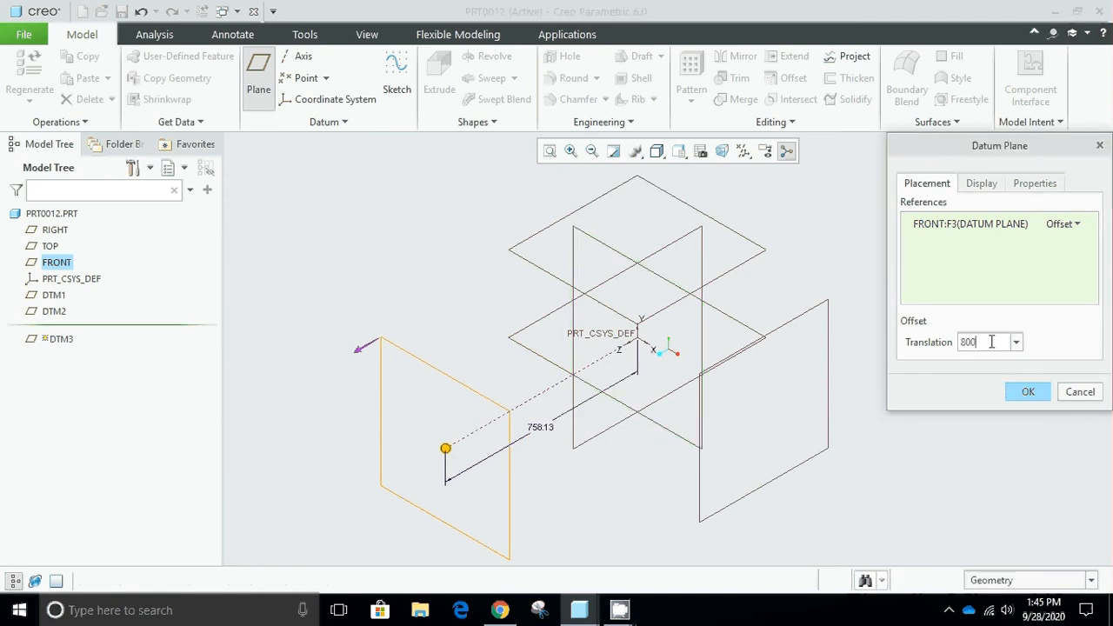
{"action": "type", "text": "0"}
{"action": "key", "text": "Return"}
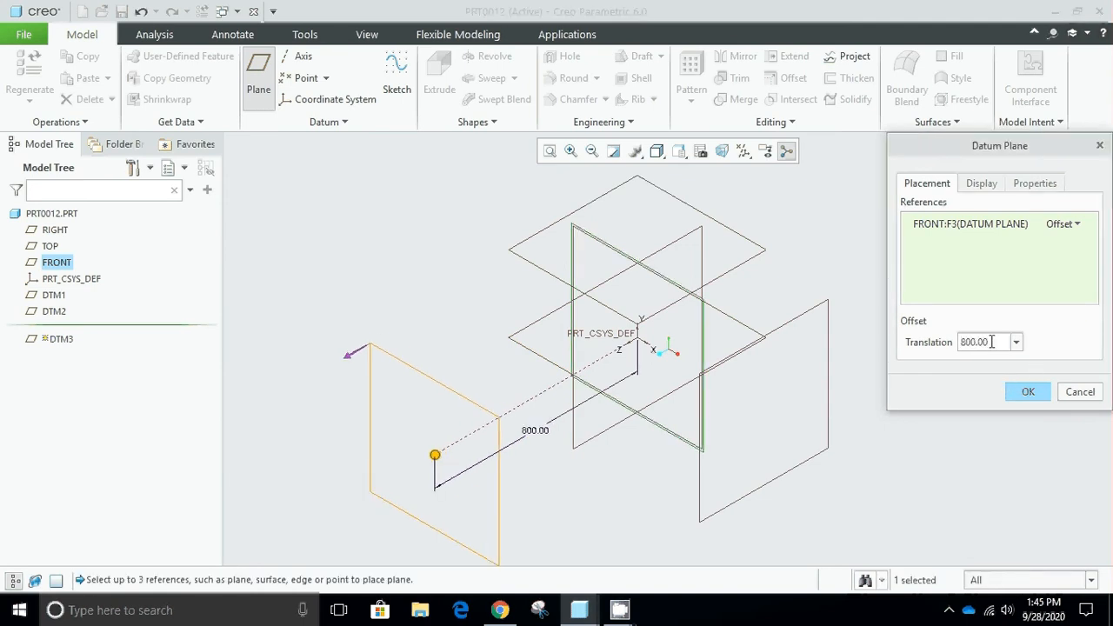
{"action": "left_click", "coordinate": [1010, 394]}
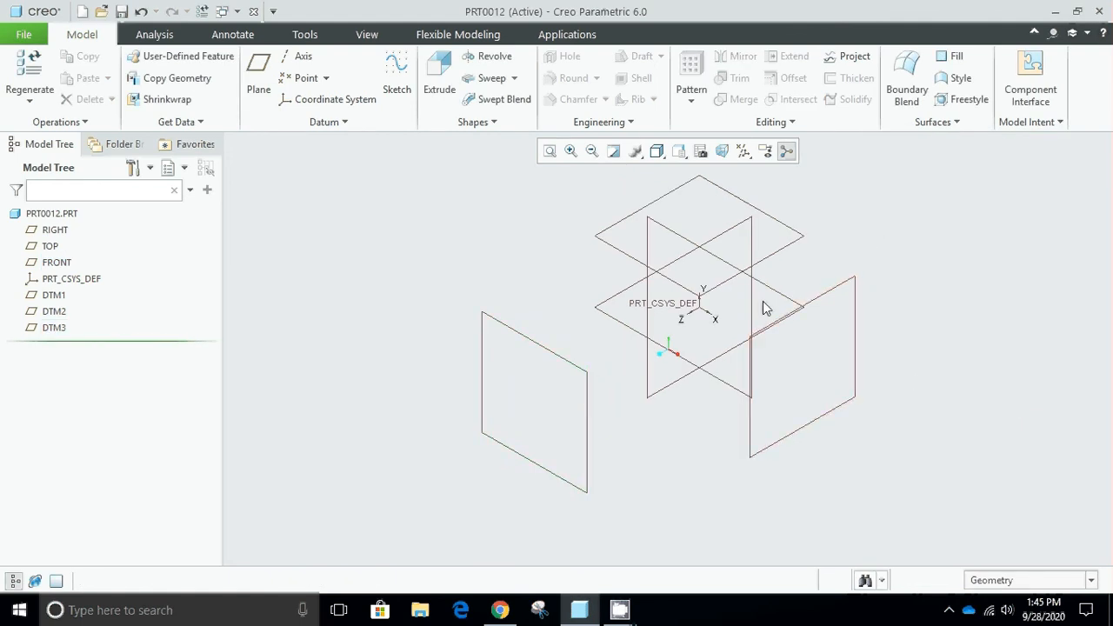
Start an Extrude sketch on datum plane DTM3 and orient the view parallel to the sketch plane.
{"action": "left_click", "coordinate": [560, 363]}
{"action": "left_click", "coordinate": [440, 90]}
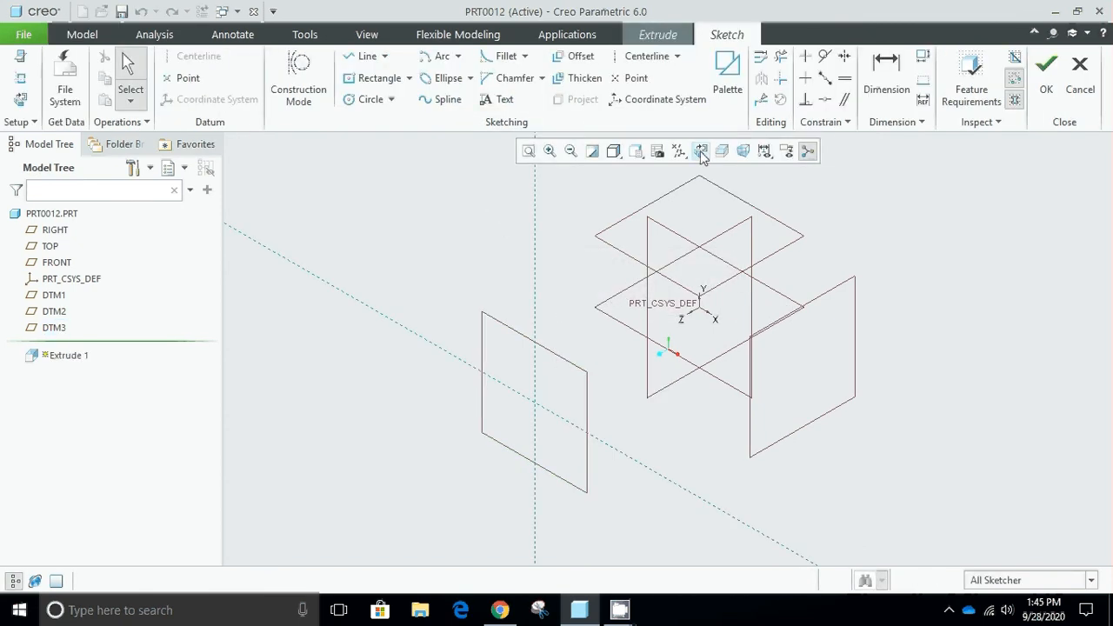
{"action": "left_click", "coordinate": [701, 152]}
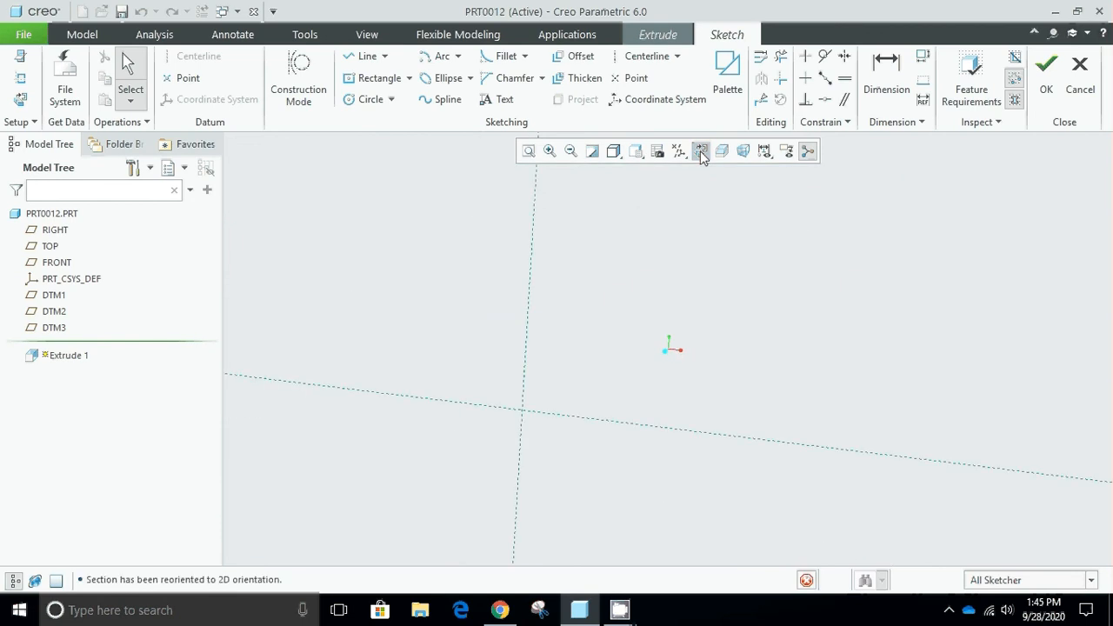
Sketch a corner rectangle from the origin up into the positive X and Y quadrant, about 242 wide and 271 high.
{"action": "left_click", "coordinate": [409, 79]}
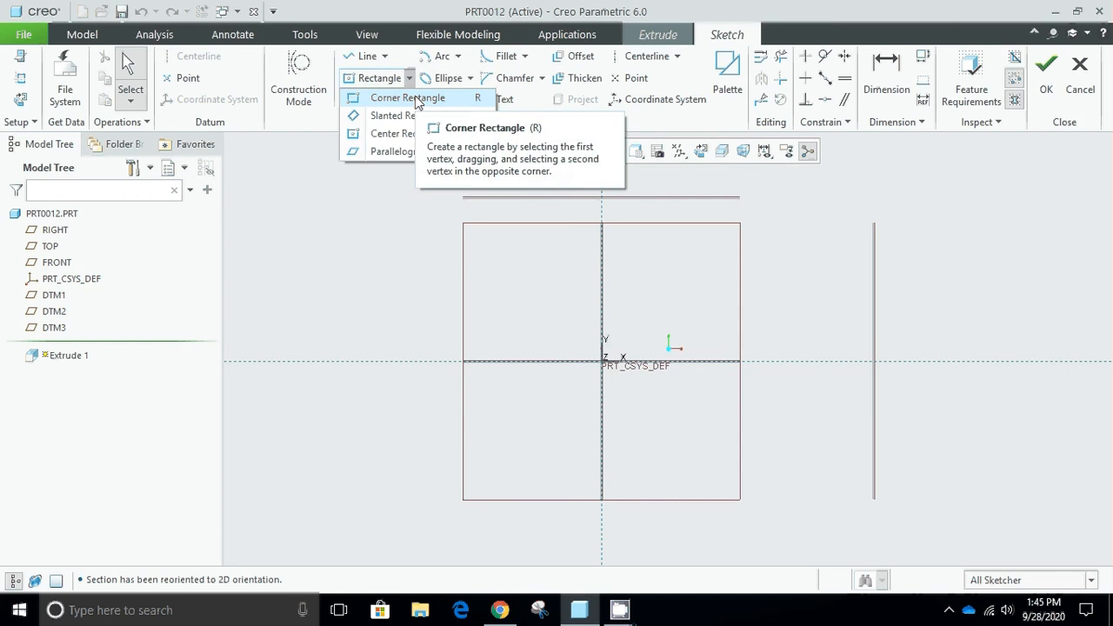
{"action": "left_click", "coordinate": [416, 101]}
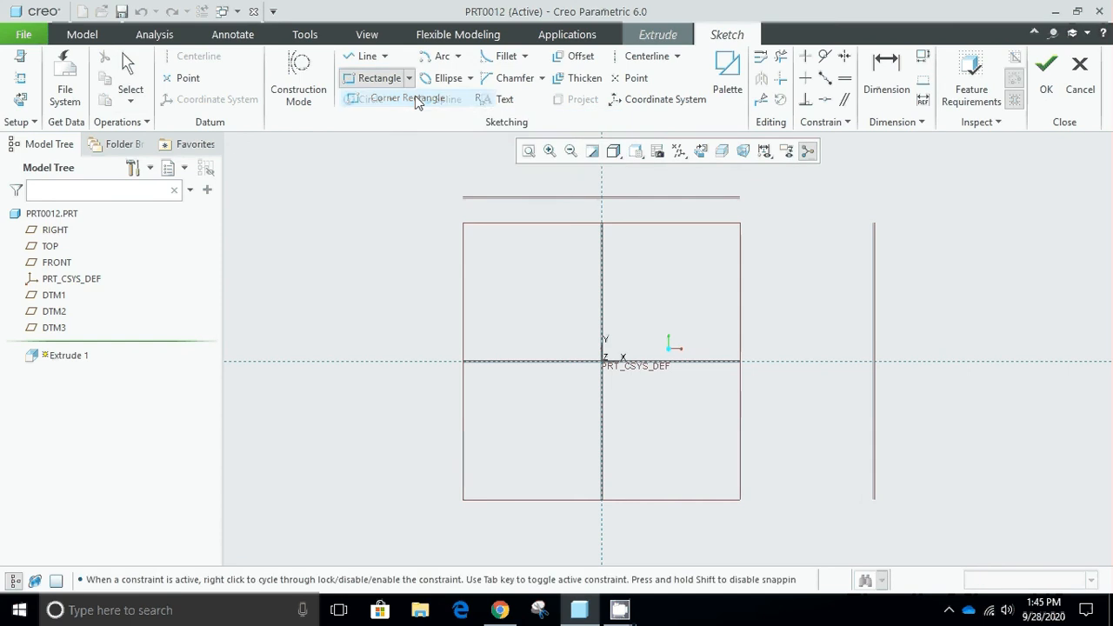
{"action": "left_click", "coordinate": [602, 361]}
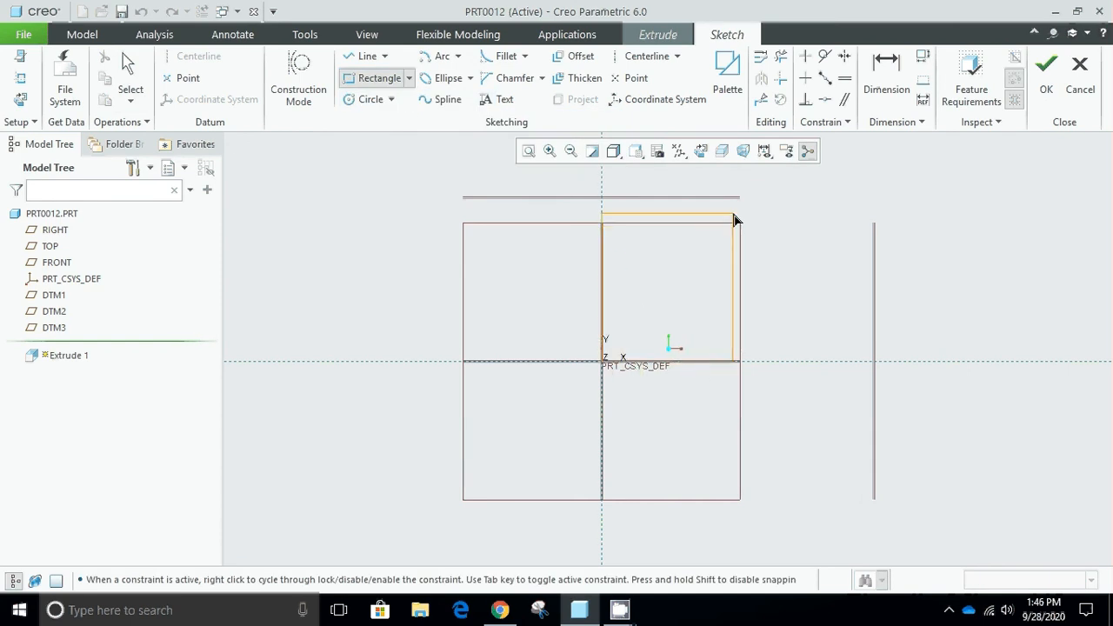
{"action": "left_click", "coordinate": [743, 215]}
{"action": "middle_click", "coordinate": [743, 215]}
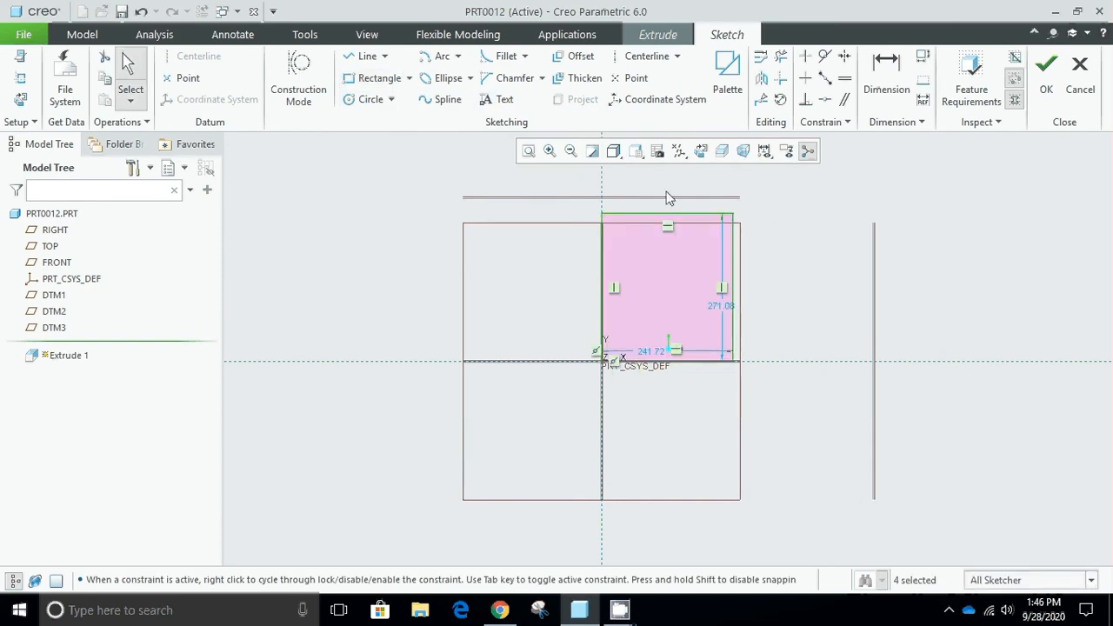
Draw a circle centred on the midpoint of the rectangle's upper edge and passing through its upper corner.
{"action": "left_click", "coordinate": [374, 99]}
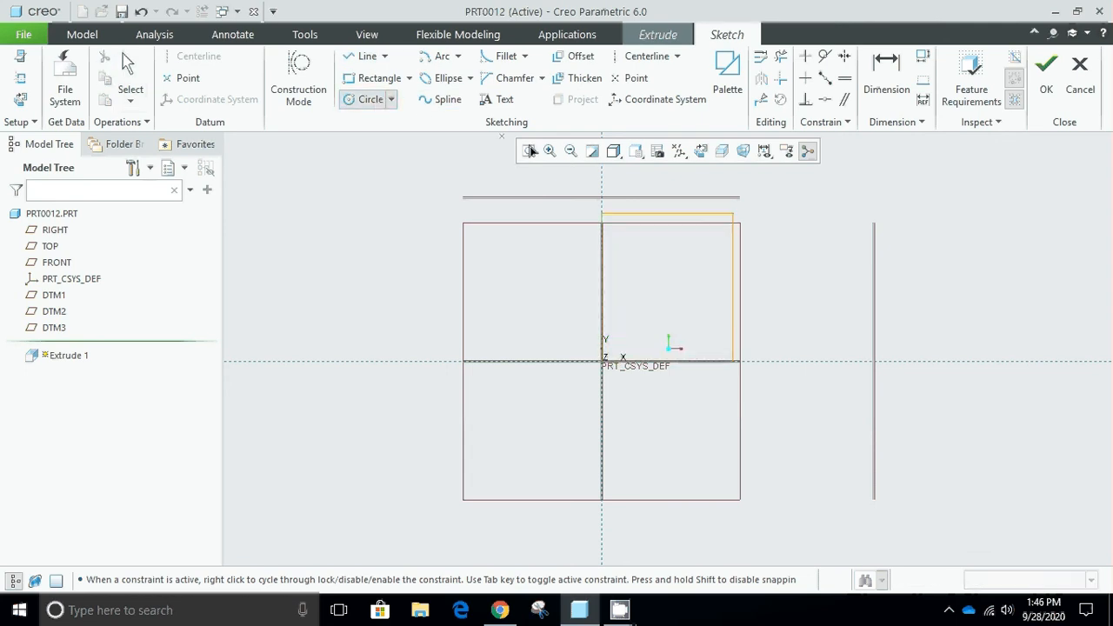
{"action": "left_click", "coordinate": [668, 214]}
{"action": "left_click", "coordinate": [731, 213]}
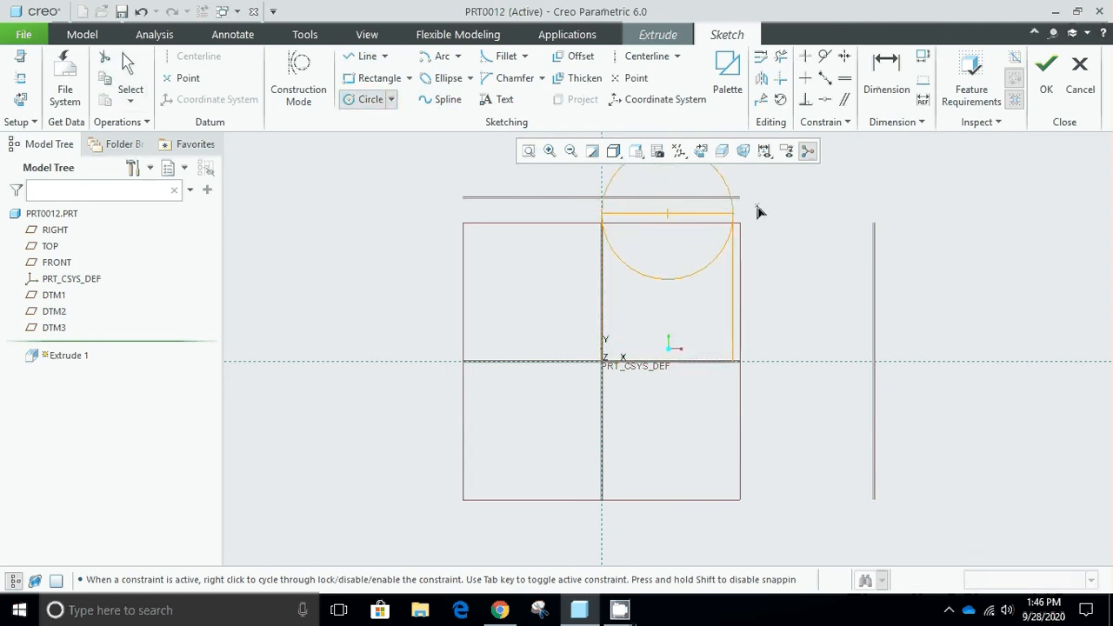
{"action": "middle_click", "coordinate": [766, 207]}
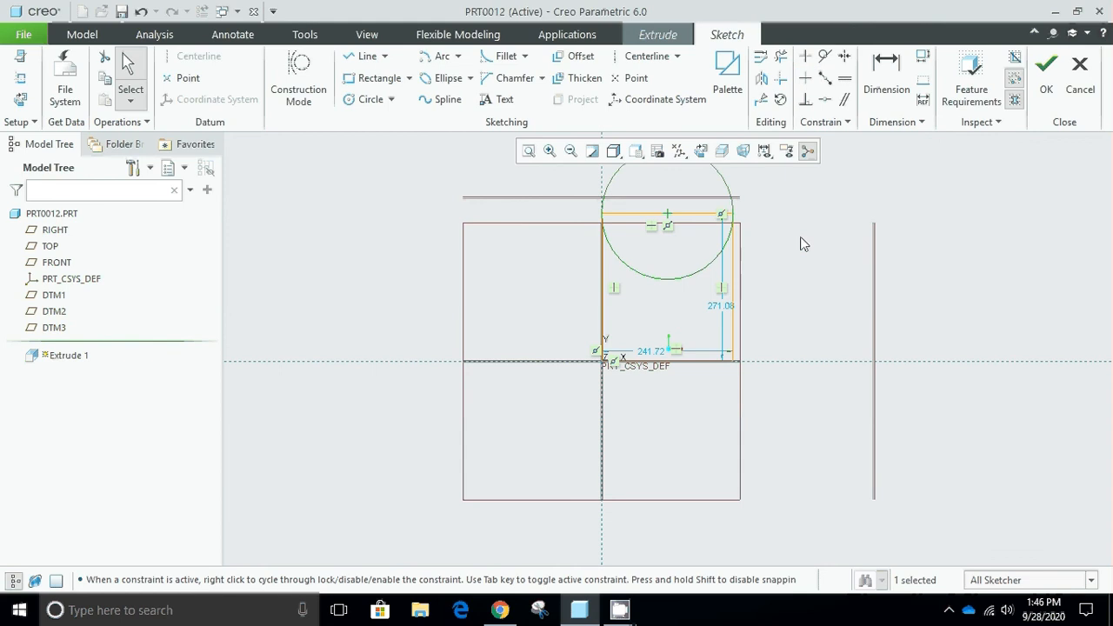
Trim away the circle's lower half and the rectangle's upper edge to leave a closed round-topped profile.
{"action": "scroll", "coordinate": [695, 195], "scroll_direction": "down", "scroll_amount": 2}
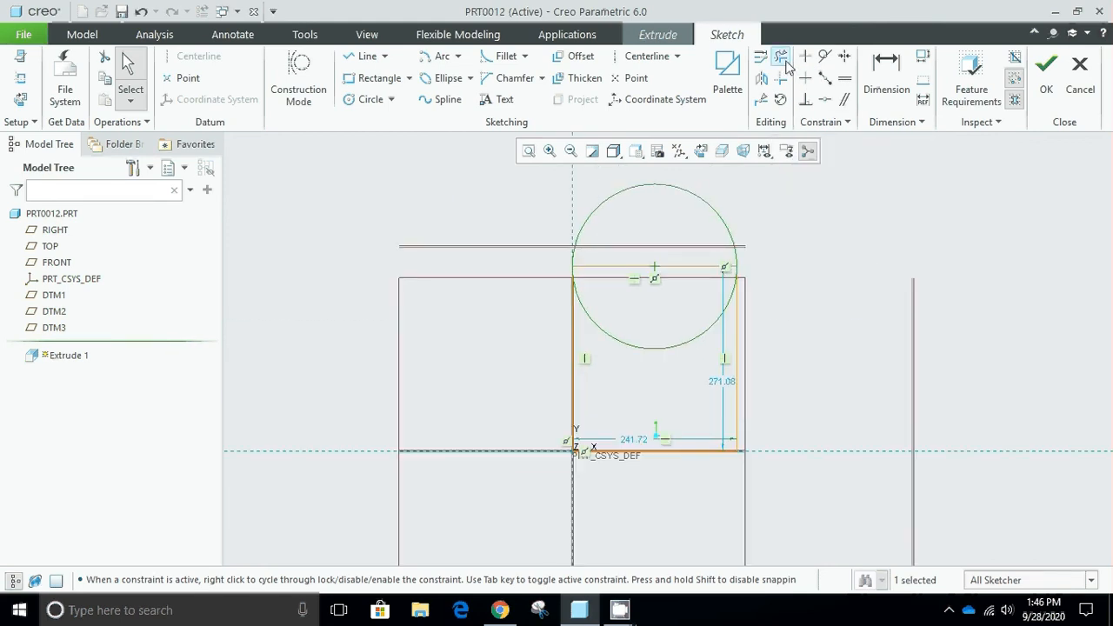
{"action": "left_click", "coordinate": [783, 59]}
{"action": "left_click", "coordinate": [665, 346]}
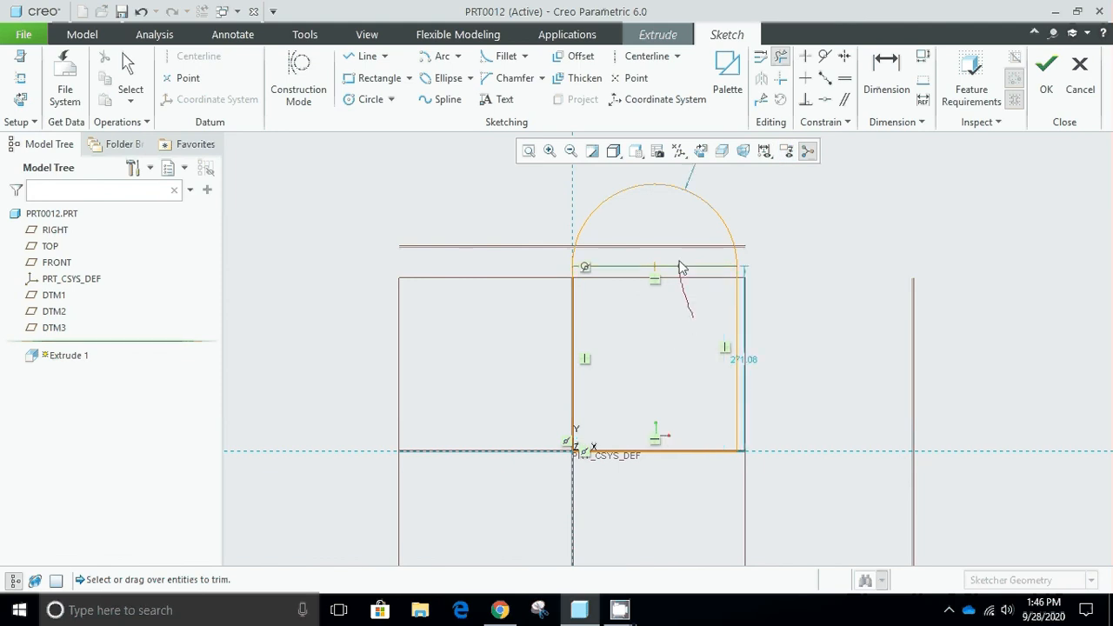
{"action": "left_click", "coordinate": [683, 265]}
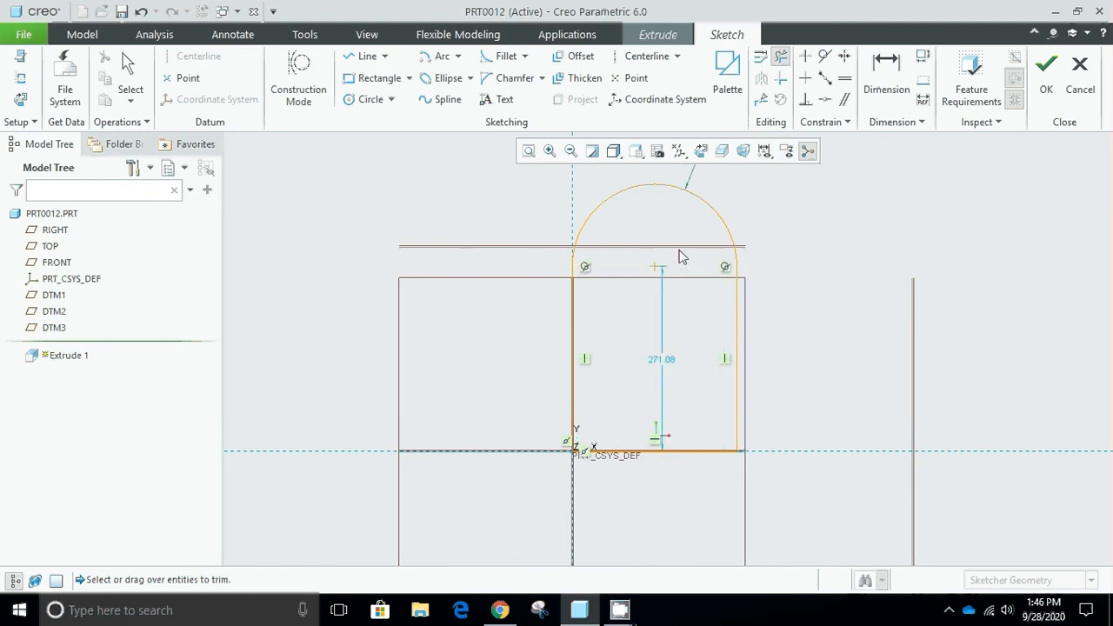
{"action": "middle_click", "coordinate": [850, 214]}
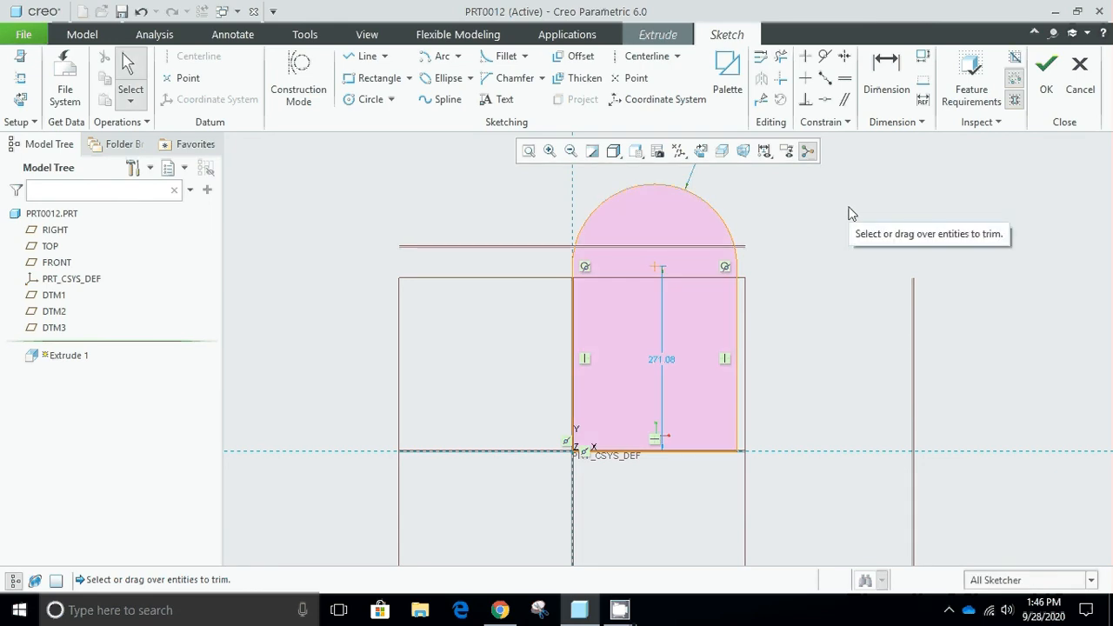
Finish the sketch and extrude the round-topped profile as a solid to a depth of 100.
{"action": "key", "text": "ctrl+d"}
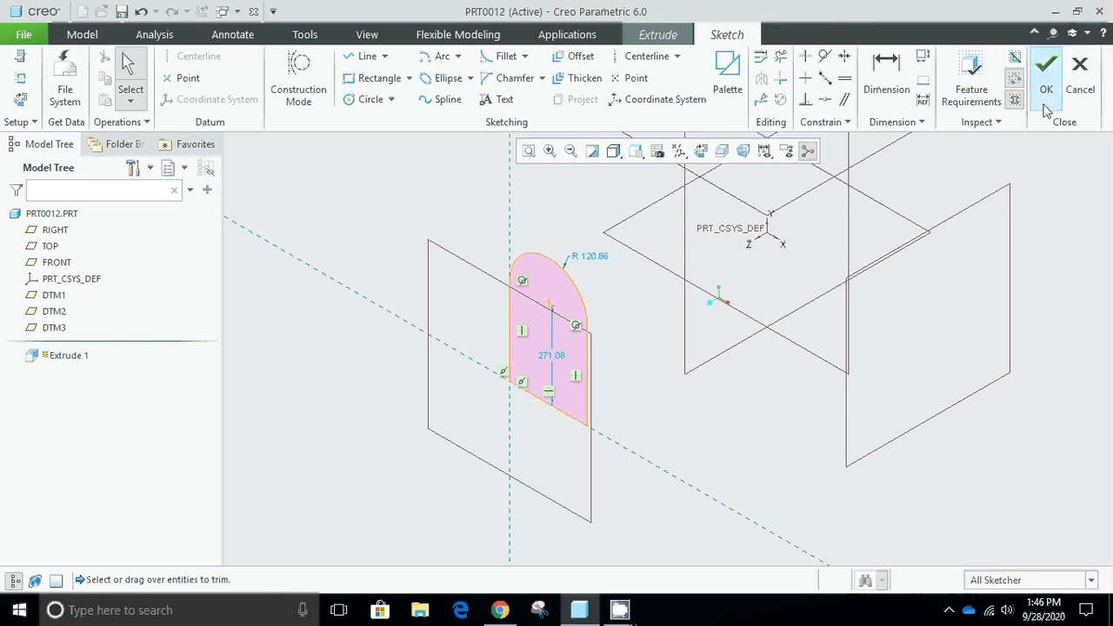
{"action": "left_click", "coordinate": [1046, 68]}
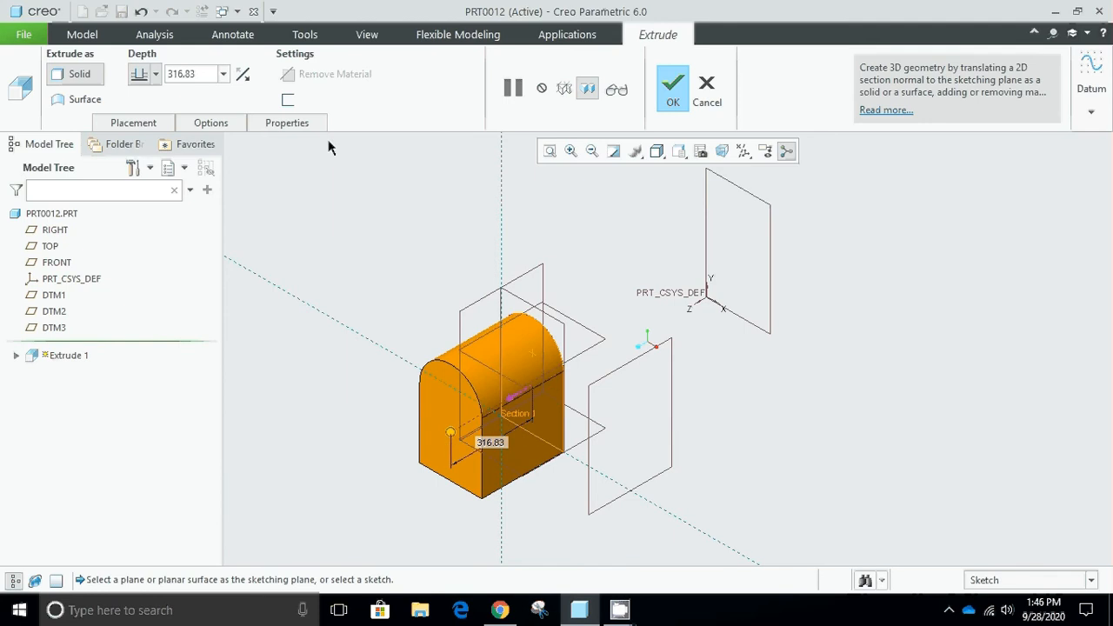
{"action": "double_click", "coordinate": [202, 76]}
{"action": "type", "text": "100"}
{"action": "key", "text": "Return"}
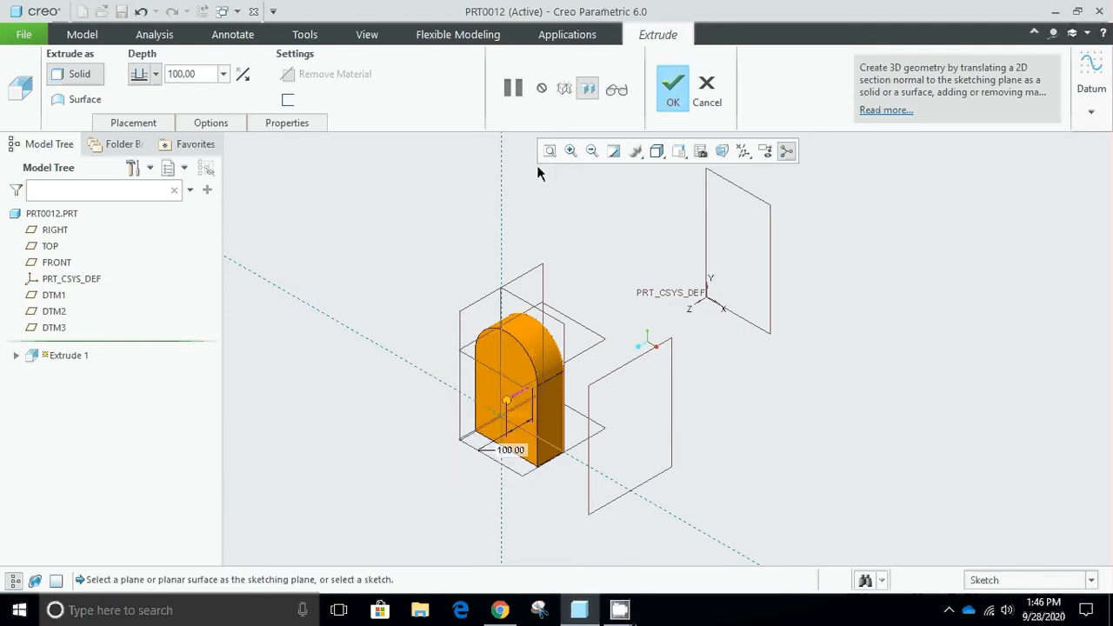
{"action": "left_click", "coordinate": [672, 87]}
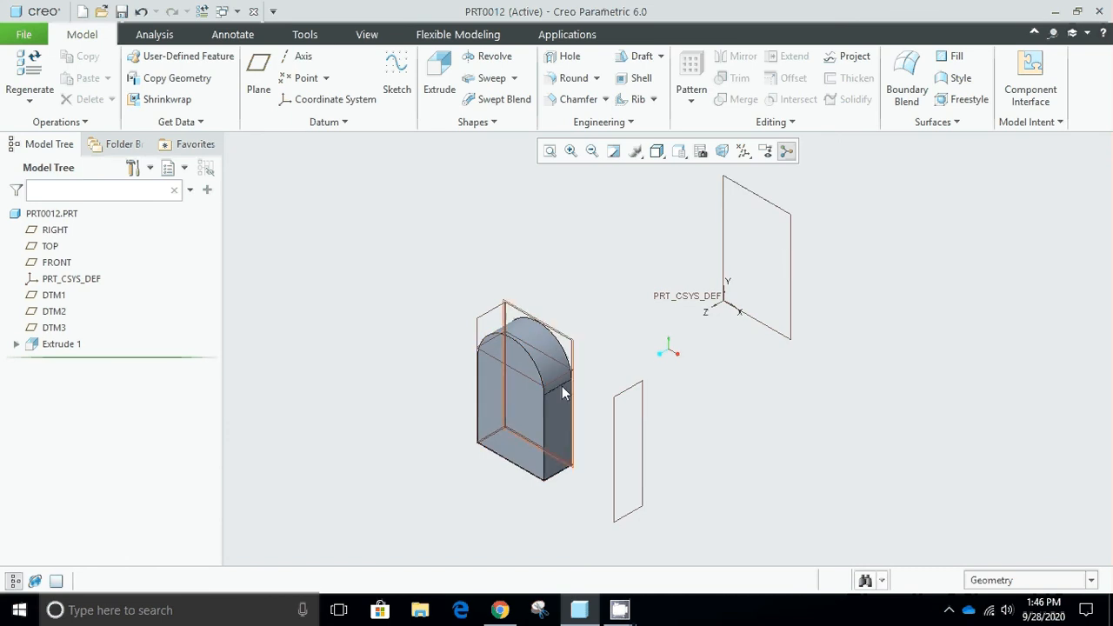
Start a new datum plane with the extrusion's curved top surface as a Tangent reference.
{"action": "left_click", "coordinate": [259, 90]}
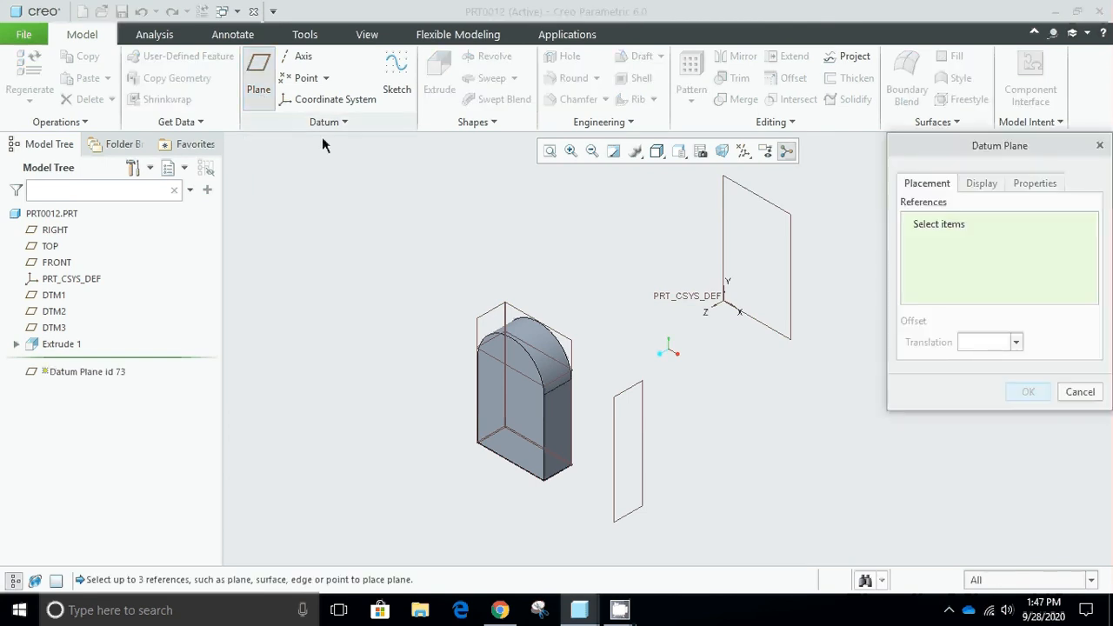
{"action": "left_click", "coordinate": [535, 342]}
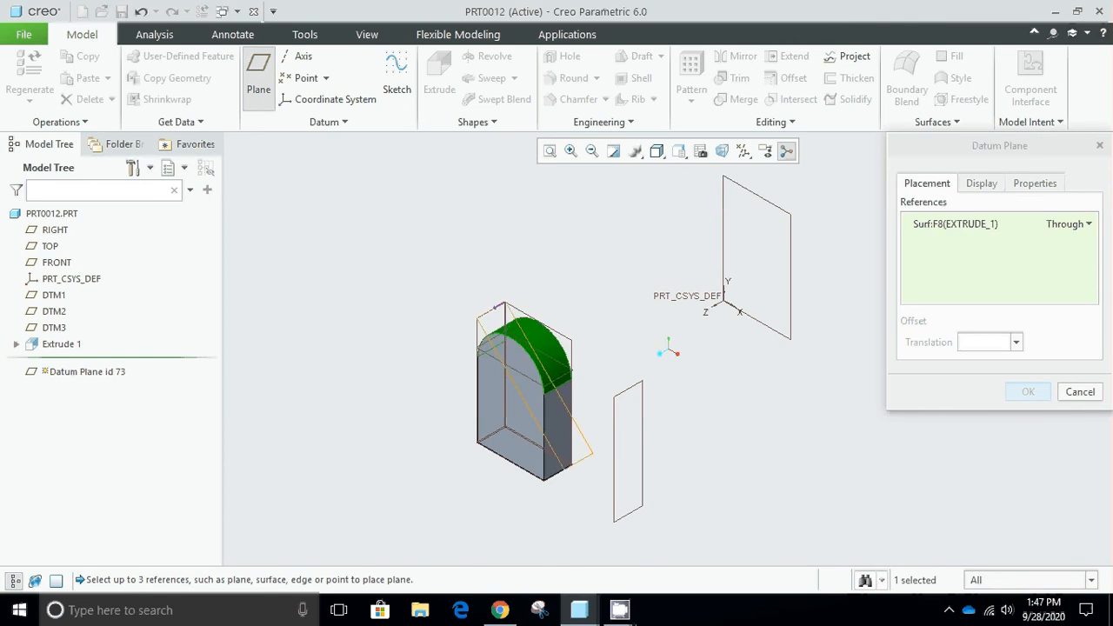
{"action": "left_click", "coordinate": [1089, 224]}
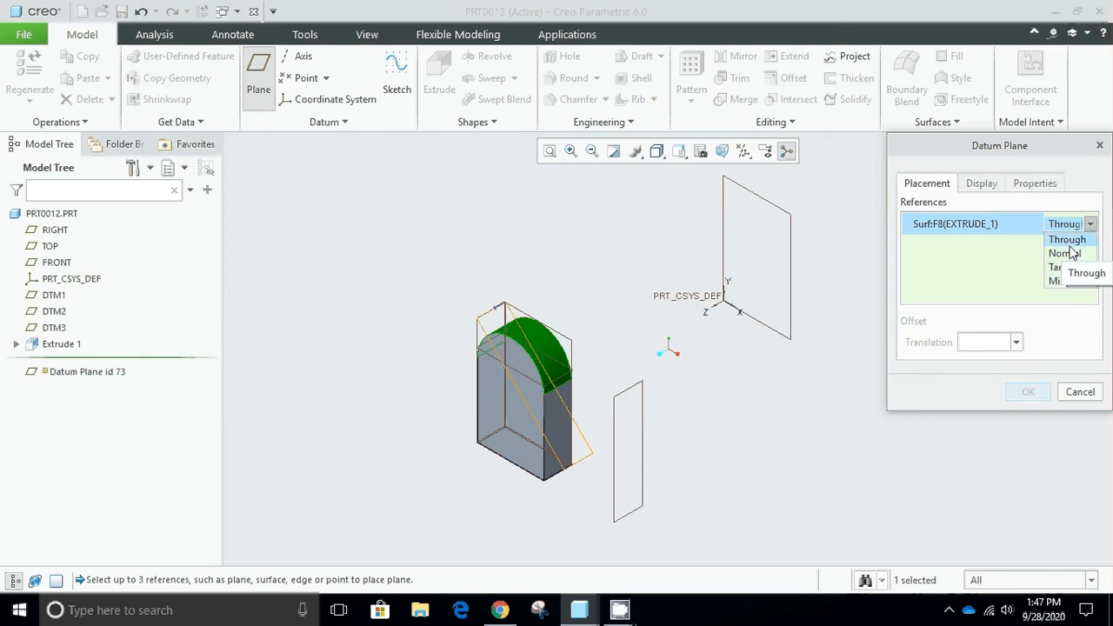
{"action": "left_click", "coordinate": [1067, 253]}
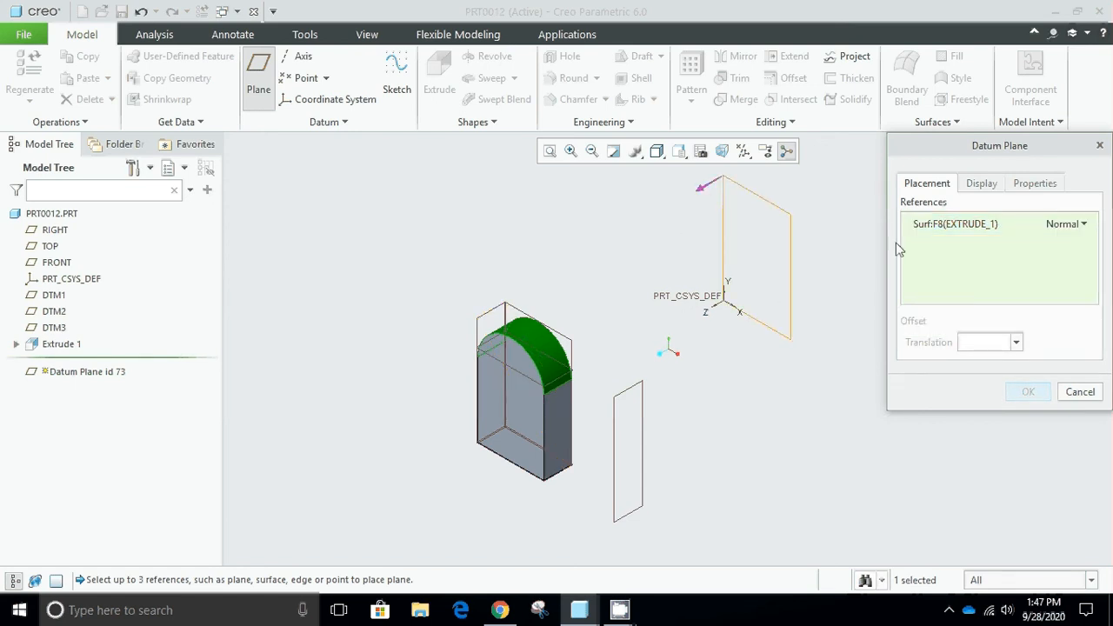
{"action": "left_click", "coordinate": [1084, 225]}
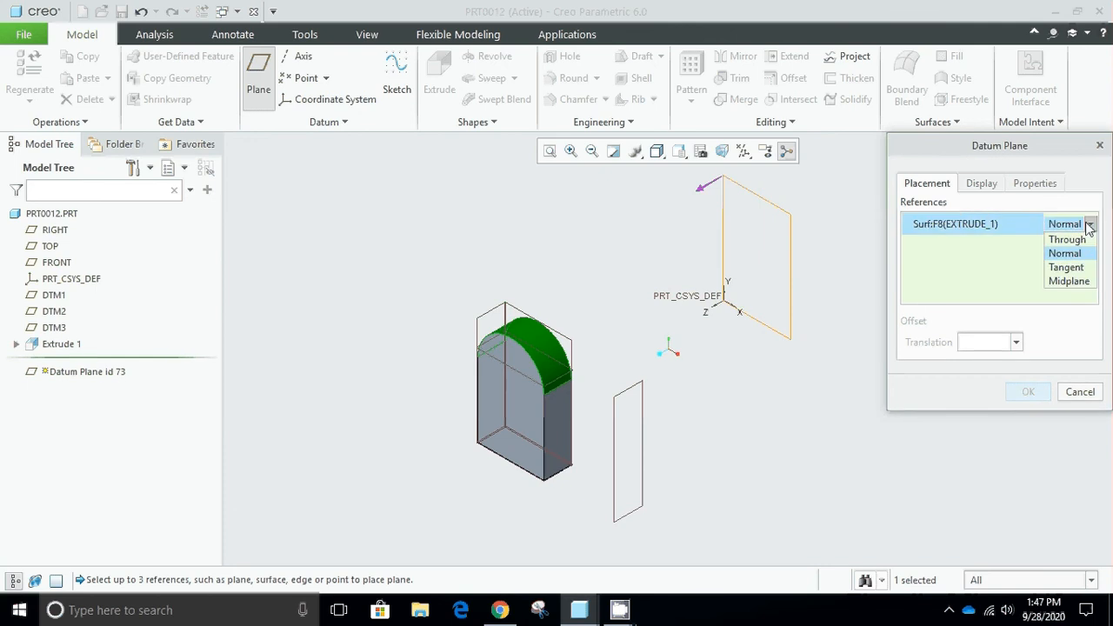
{"action": "left_click", "coordinate": [1067, 267]}
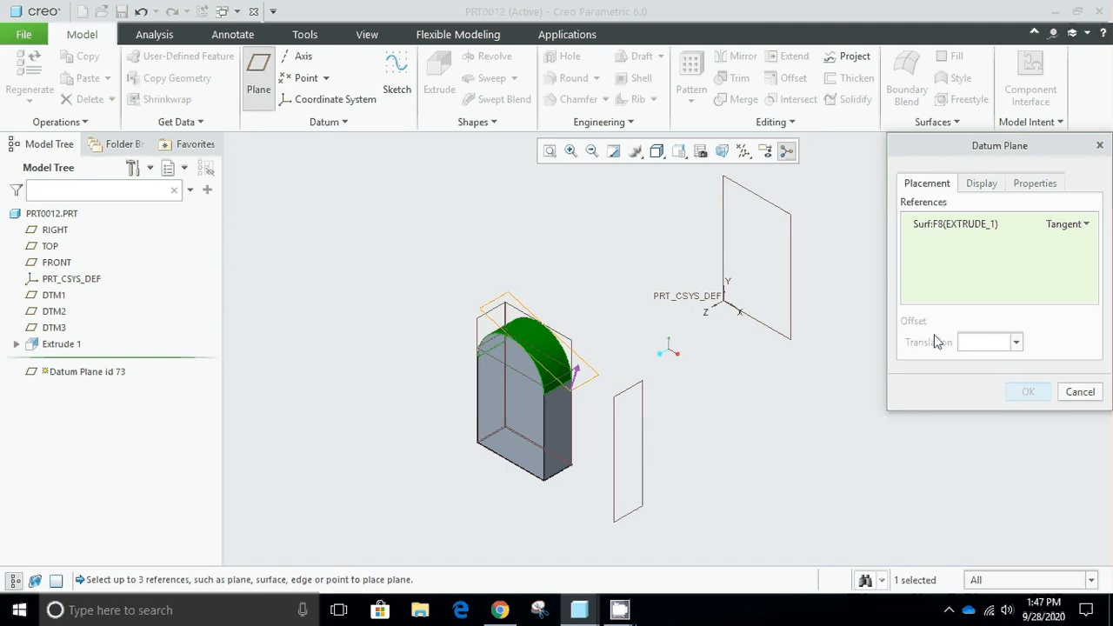
Add the extrusion's front vertical edge as a Normal reference, create the datum plane and clear the selection.
{"action": "left_click", "coordinate": [546, 406], "text": "ctrl"}
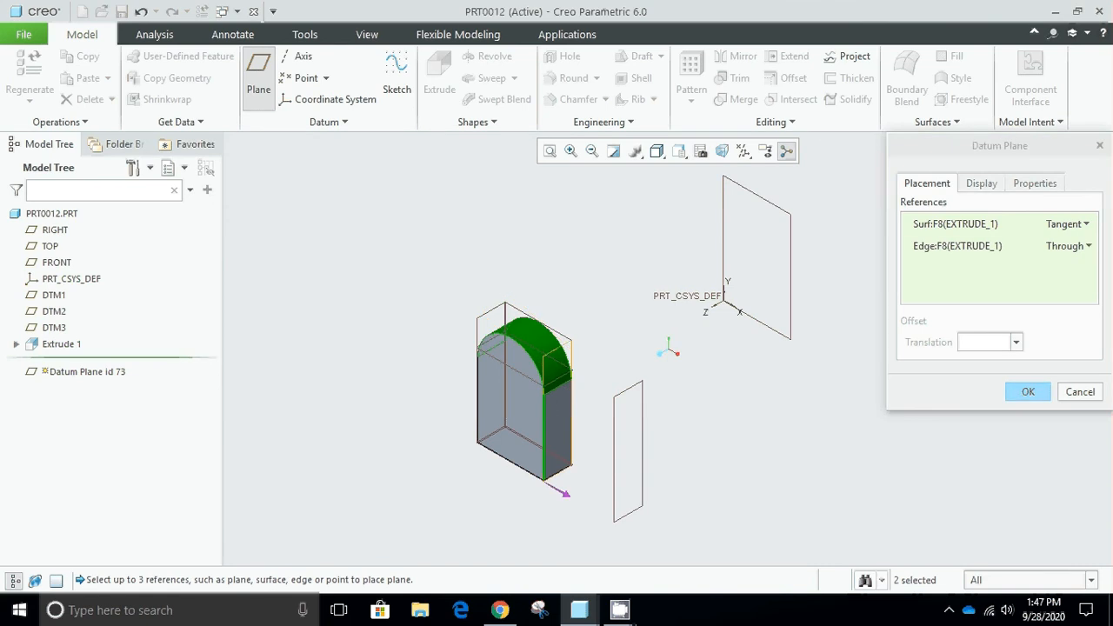
{"action": "left_click", "coordinate": [1089, 248]}
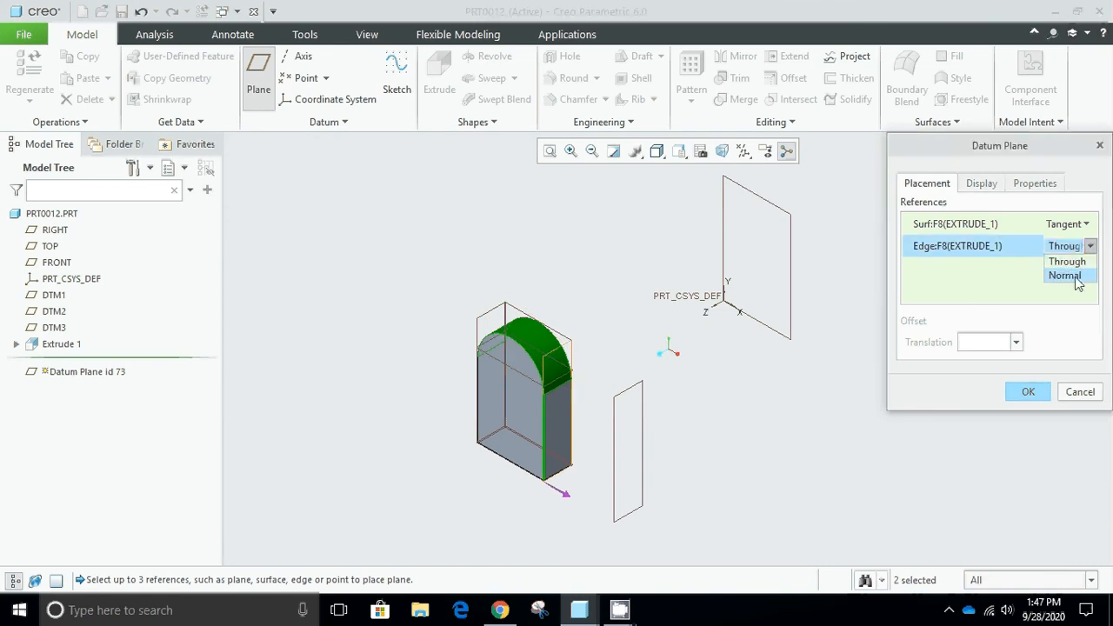
{"action": "left_click", "coordinate": [1066, 275]}
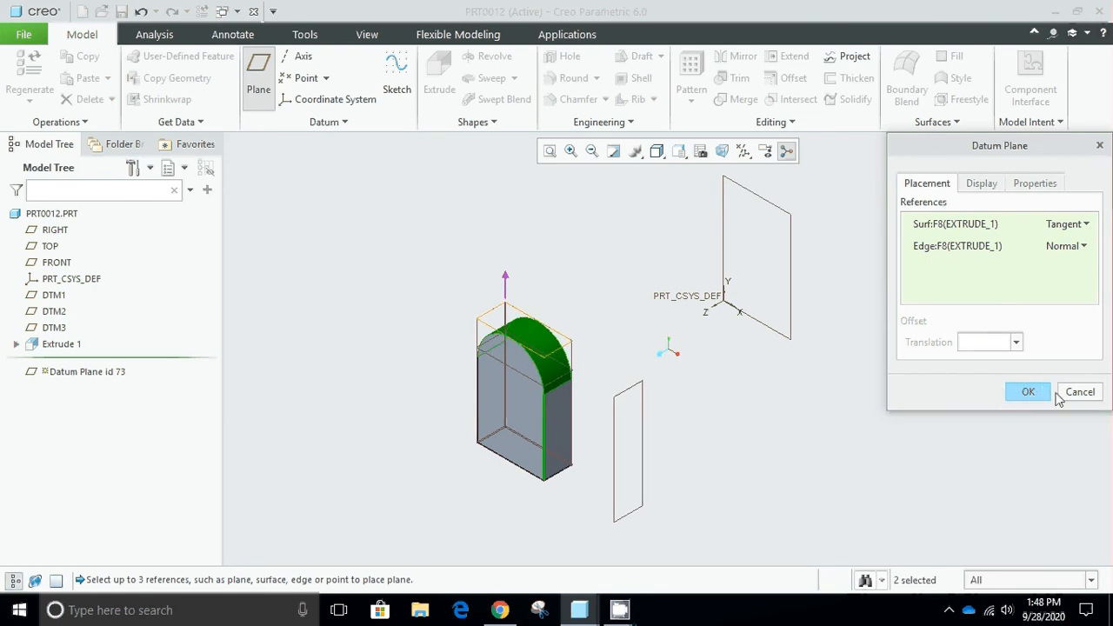
{"action": "left_click", "coordinate": [1028, 393]}
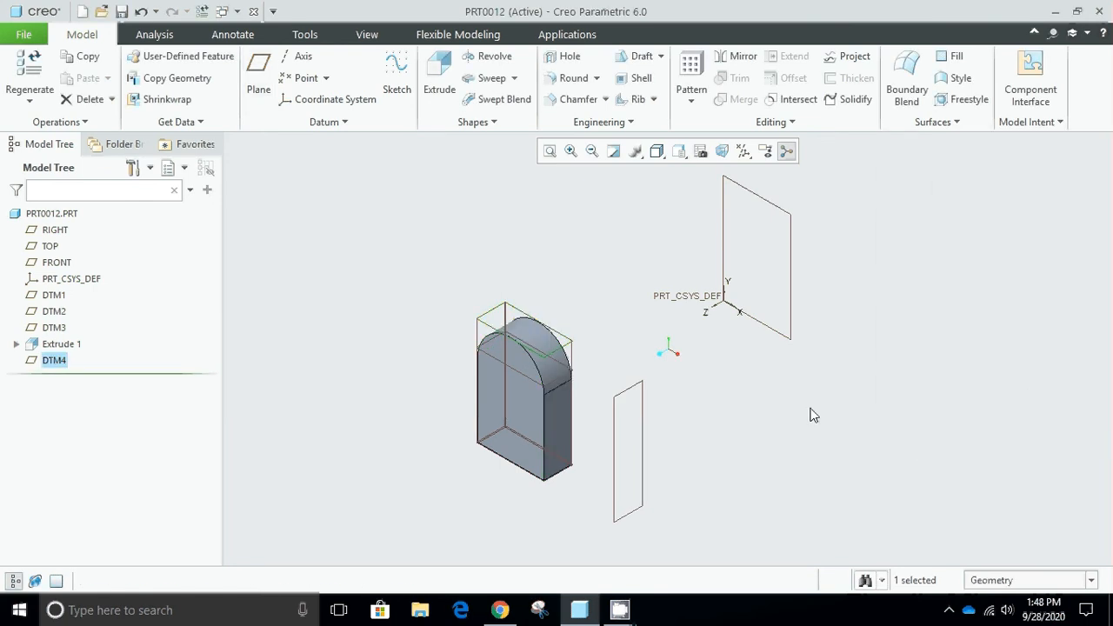
{"action": "left_click", "coordinate": [521, 267]}
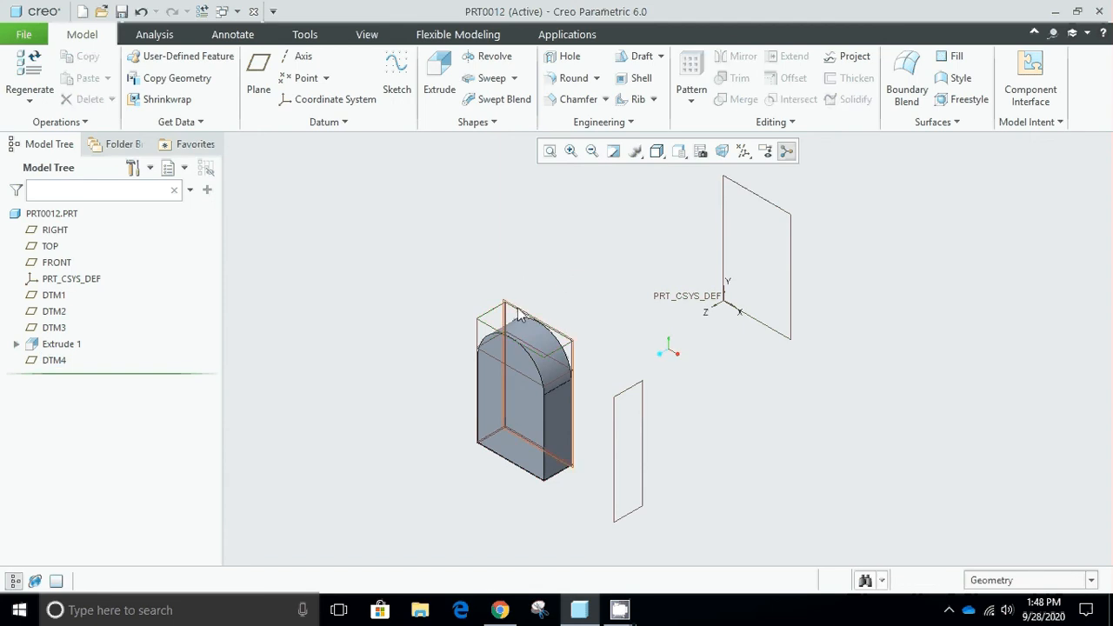
Start an Extrude sketch on datum plane DTM4 and orient the view parallel to the sketch plane.
{"action": "left_click", "coordinate": [495, 335]}
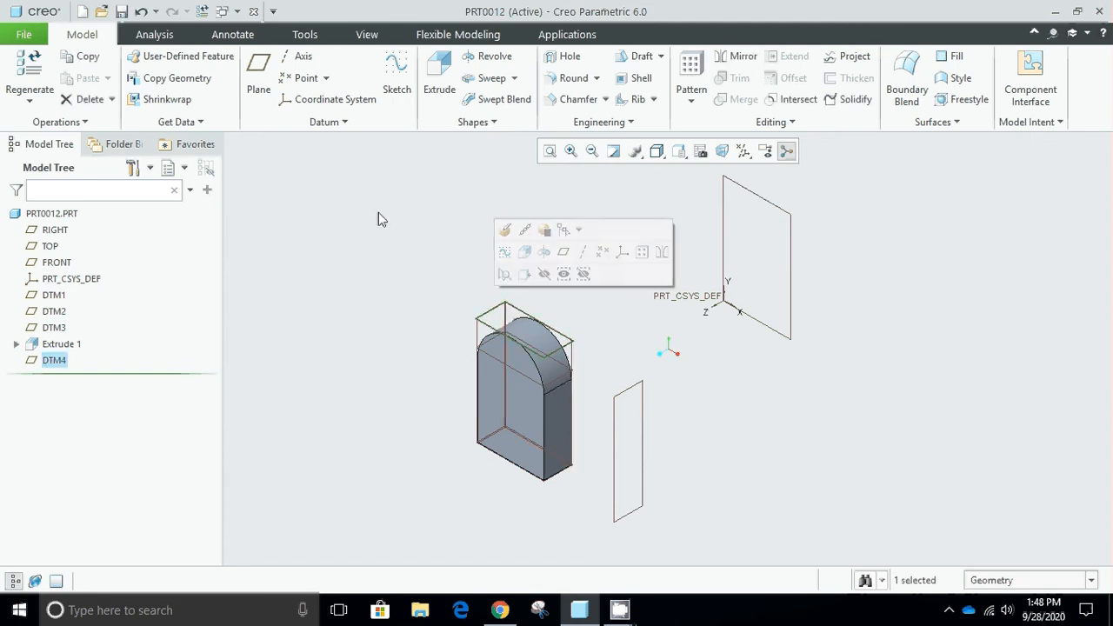
{"action": "left_click", "coordinate": [437, 80]}
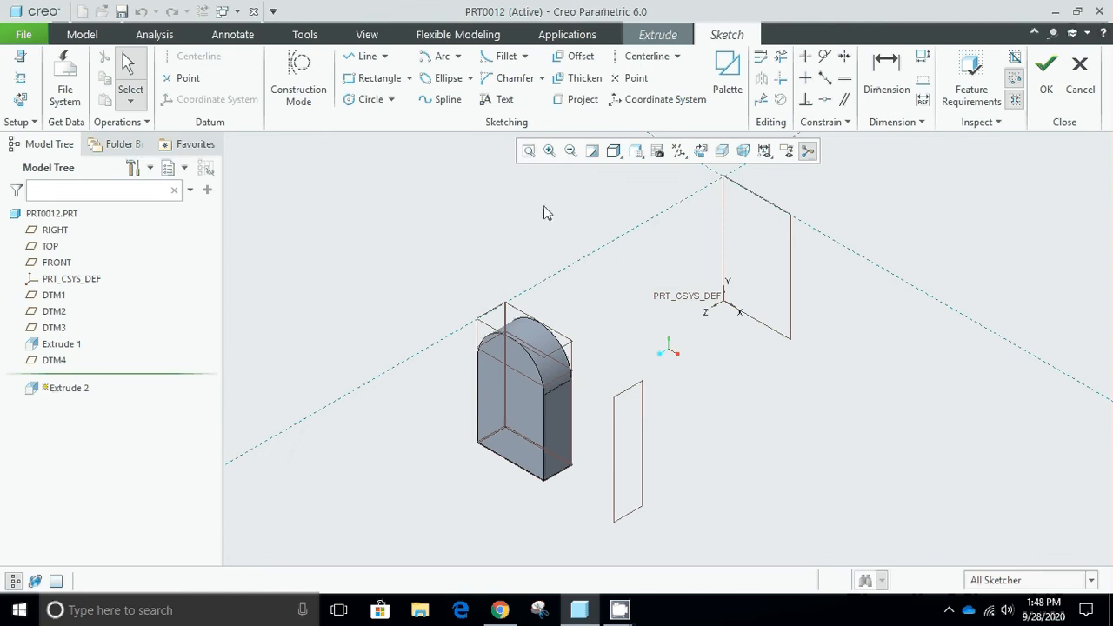
{"action": "left_click", "coordinate": [701, 152]}
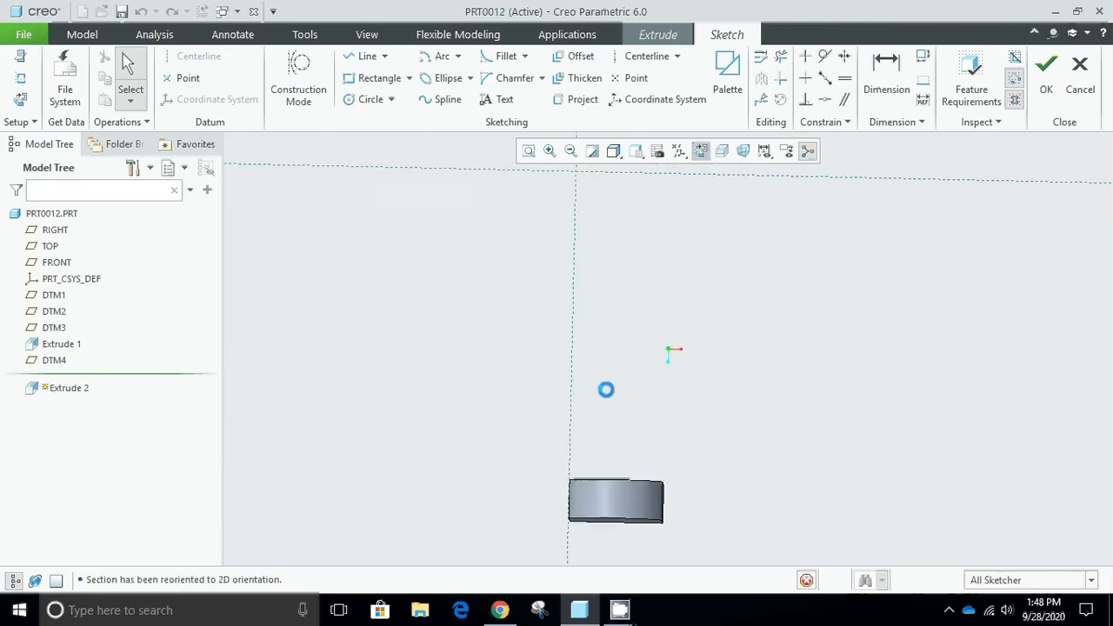
Sketch a circle about 55 in diameter near the middle of the curved top, about 120 from the vertical reference.
{"action": "left_click", "coordinate": [365, 99]}
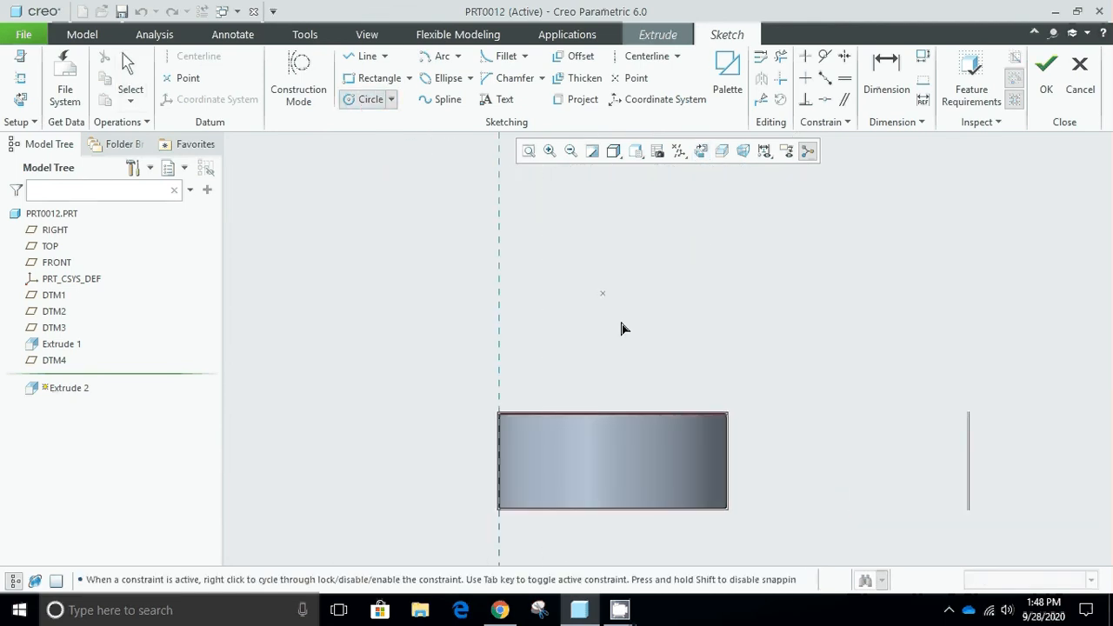
{"action": "left_click", "coordinate": [613, 467]}
{"action": "left_click", "coordinate": [633, 453]}
{"action": "middle_click", "coordinate": [727, 319]}
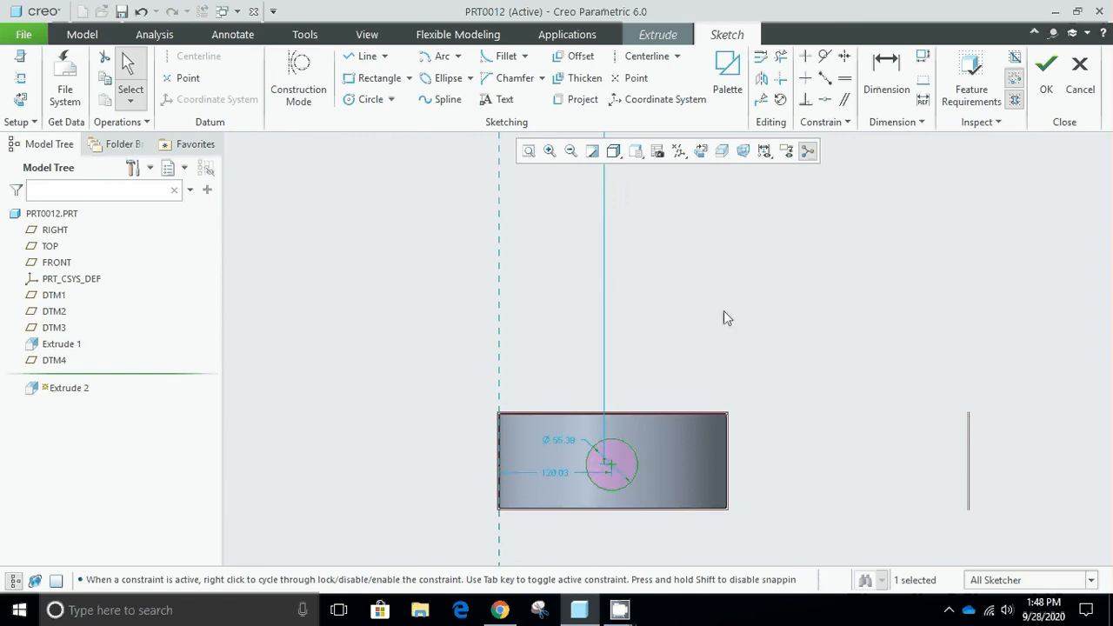
Finish the circle sketch and extrude it 55.39 deep into the solid with Remove Material to cut the hole.
{"action": "key", "text": "ctrl+d"}
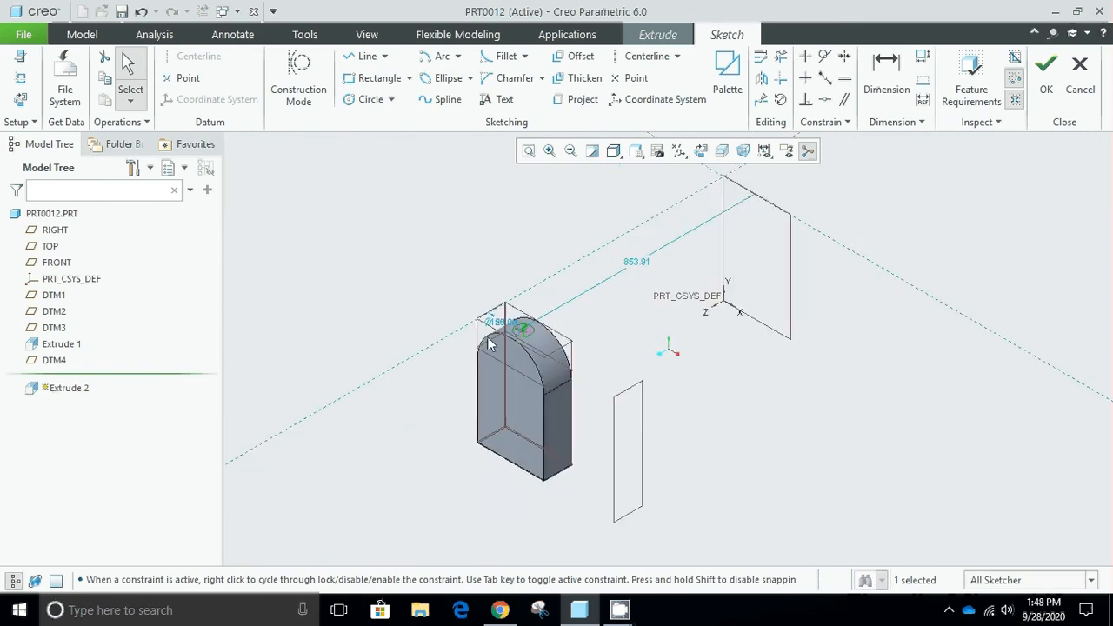
{"action": "left_click", "coordinate": [1047, 90]}
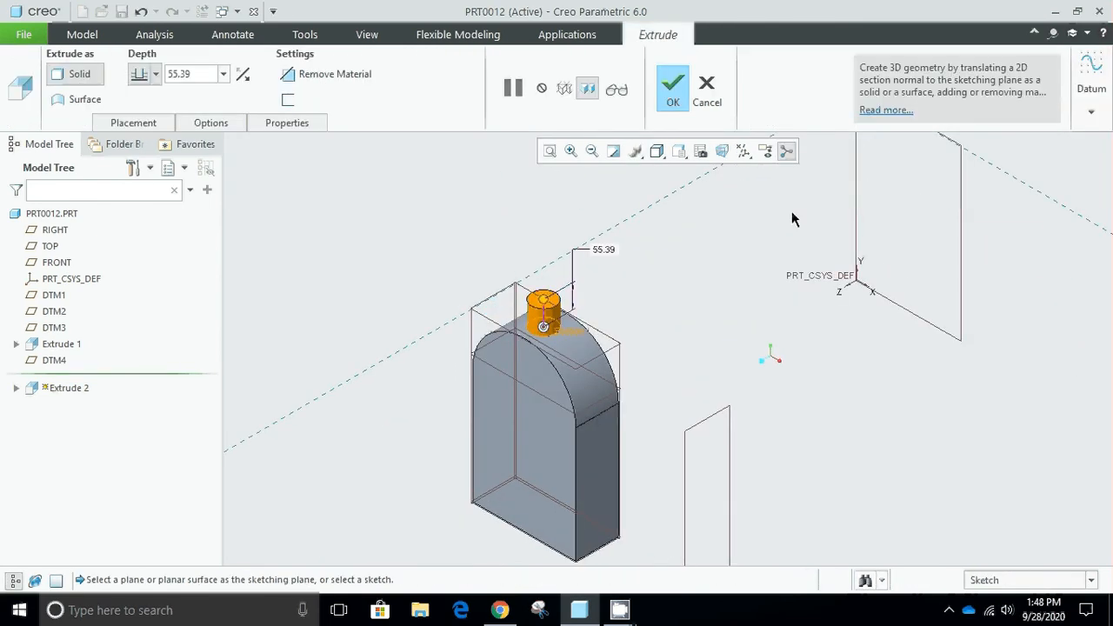
{"action": "left_click", "coordinate": [243, 77]}
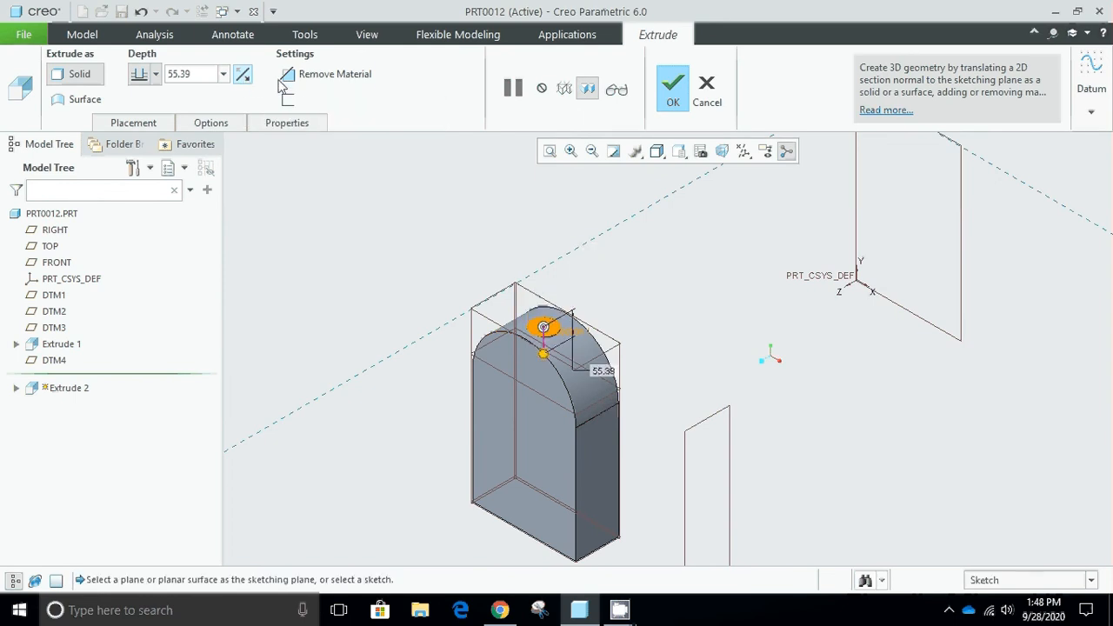
{"action": "left_click", "coordinate": [313, 79]}
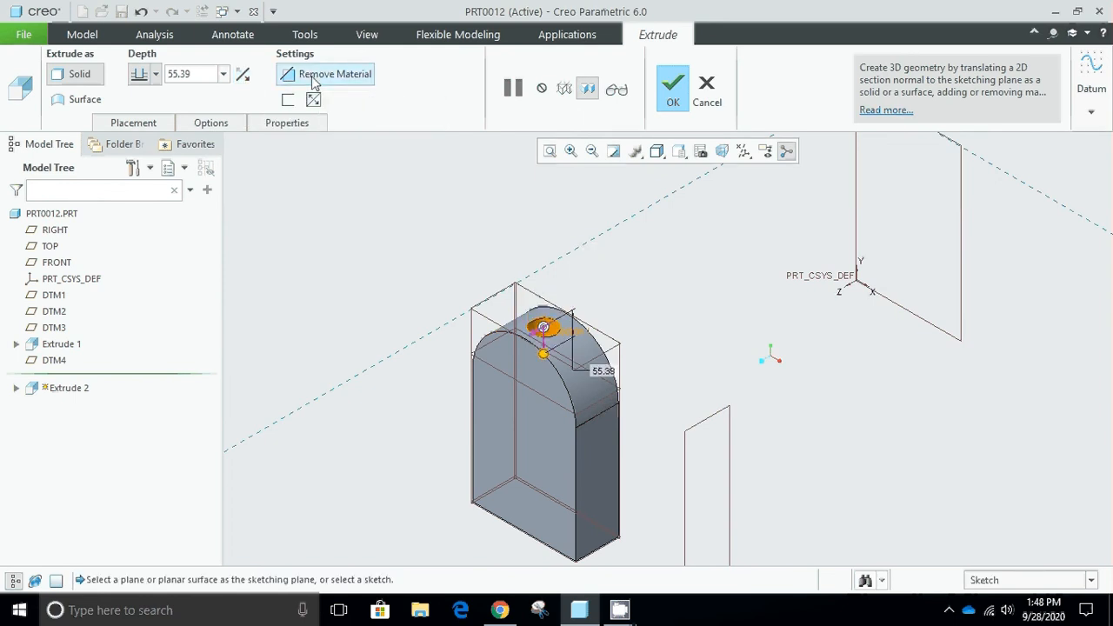
{"action": "left_click", "coordinate": [672, 87]}
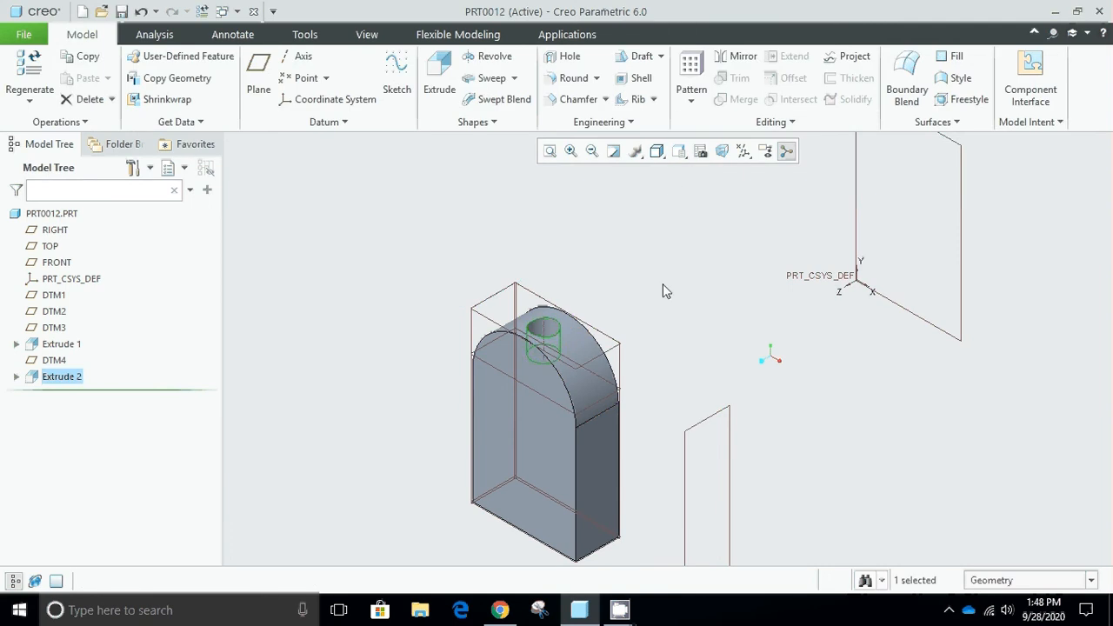
Inspect the cut hole in the curved top, and start a sketch on datum plane DTM4.
{"action": "mouse_move", "coordinate": [534, 385]}
{"action": "middle_mouse_down"}
{"action": "mouse_move", "coordinate": [542, 405]}
{"action": "mouse_move", "coordinate": [568, 415]}
{"action": "mouse_move", "coordinate": [552, 402]}
{"action": "mouse_move", "coordinate": [661, 400]}
{"action": "middle_mouse_up"}
{"action": "scroll", "coordinate": [668, 396], "scroll_direction": "up", "scroll_amount": 1}
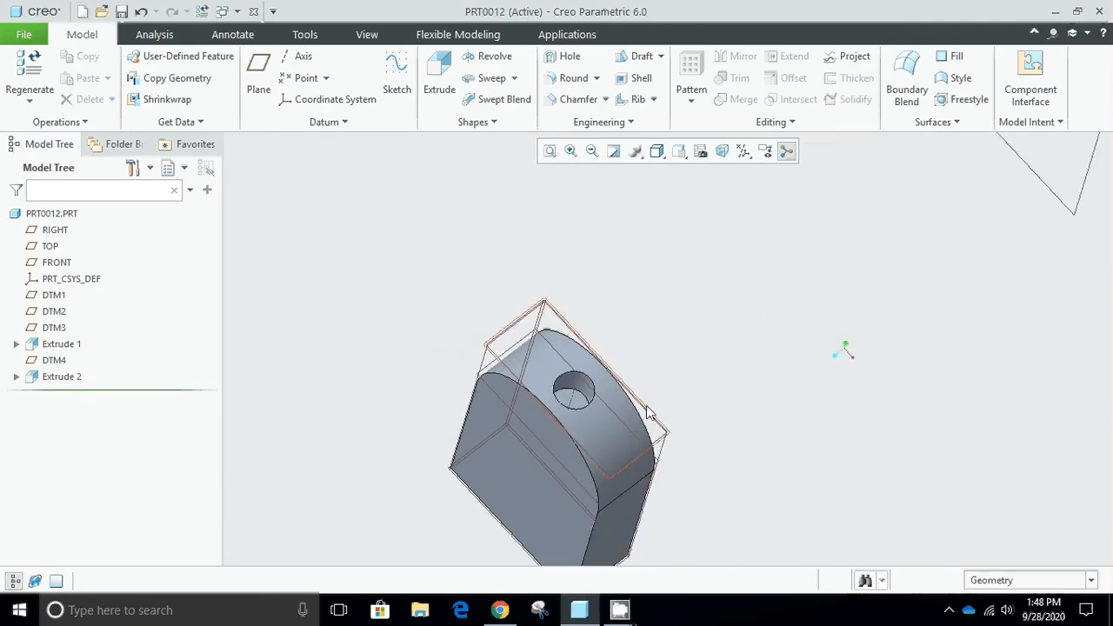
{"action": "key", "text": "ctrl+d"}
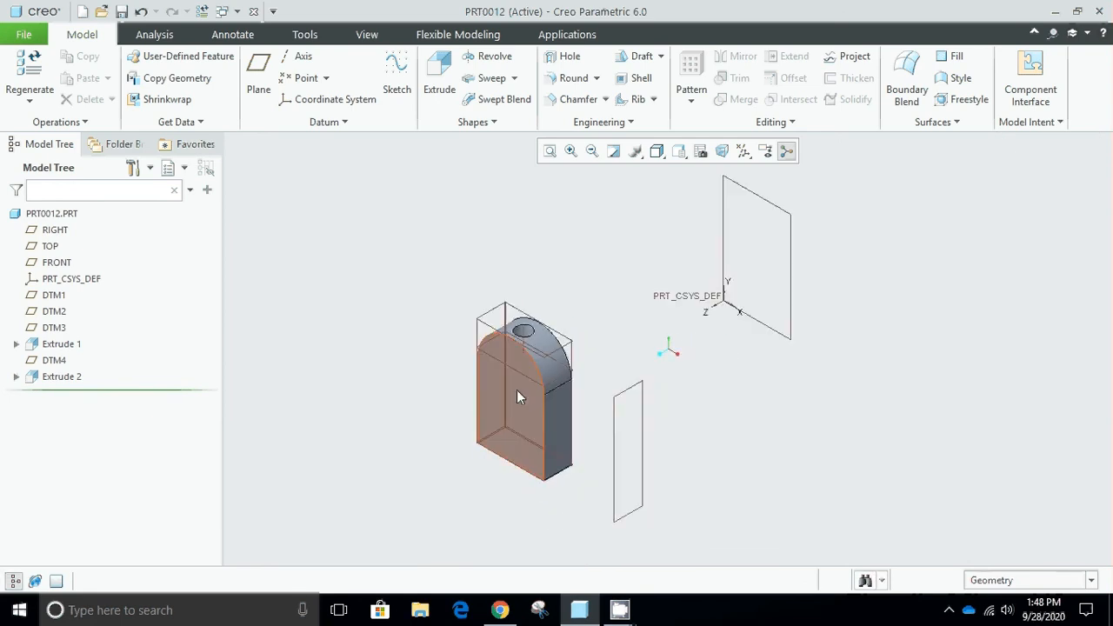
{"action": "scroll", "coordinate": [504, 416], "scroll_direction": "down", "scroll_amount": 2}
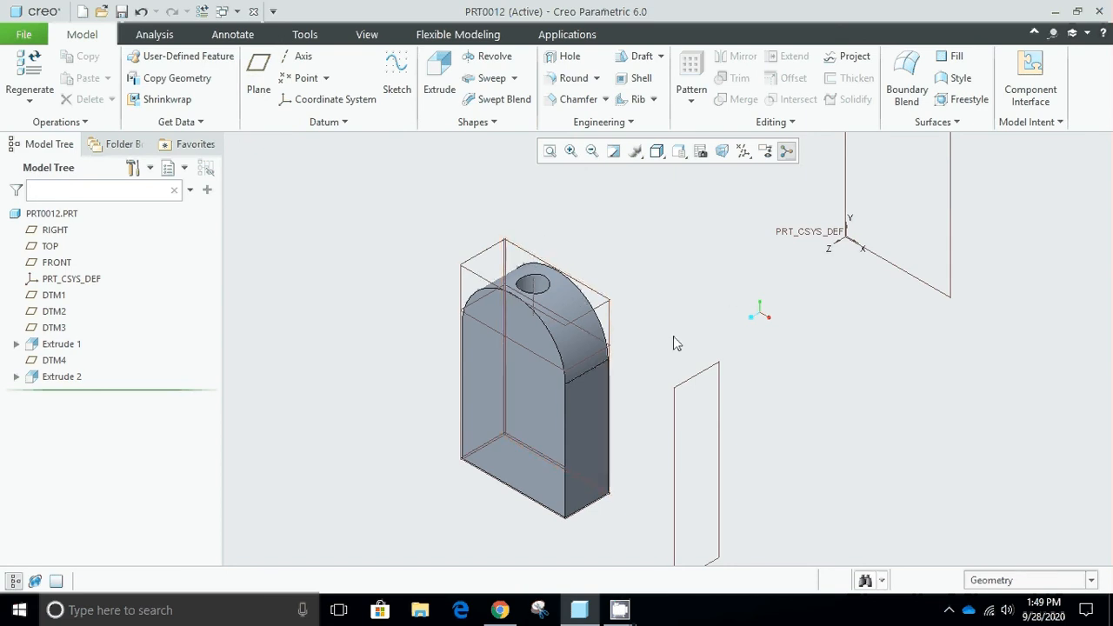
{"action": "left_click", "coordinate": [480, 277]}
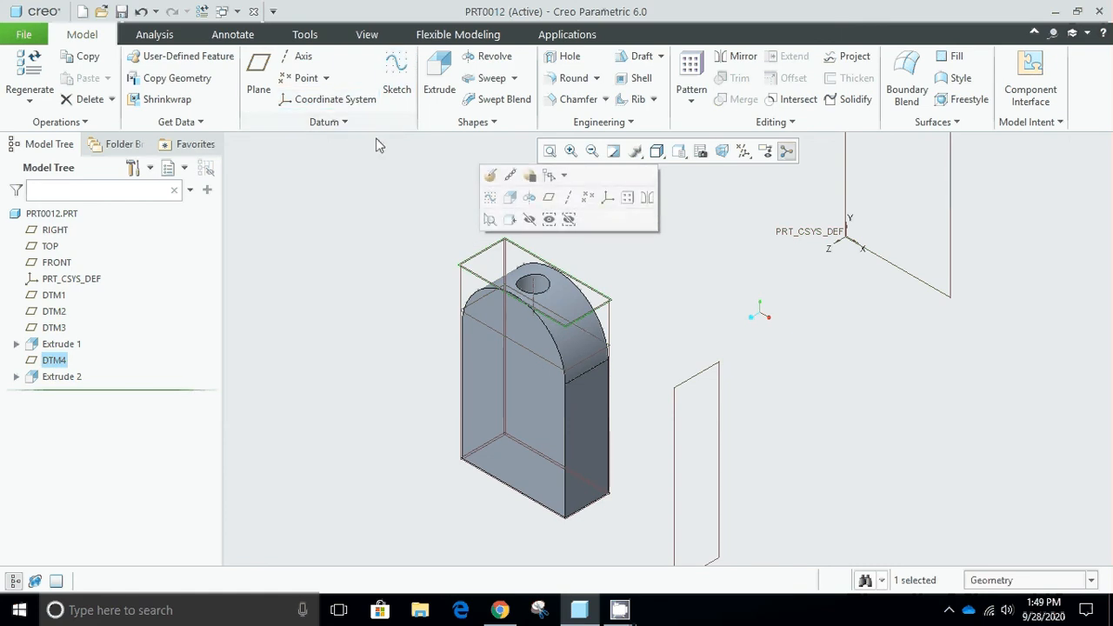
{"action": "left_click", "coordinate": [402, 97]}
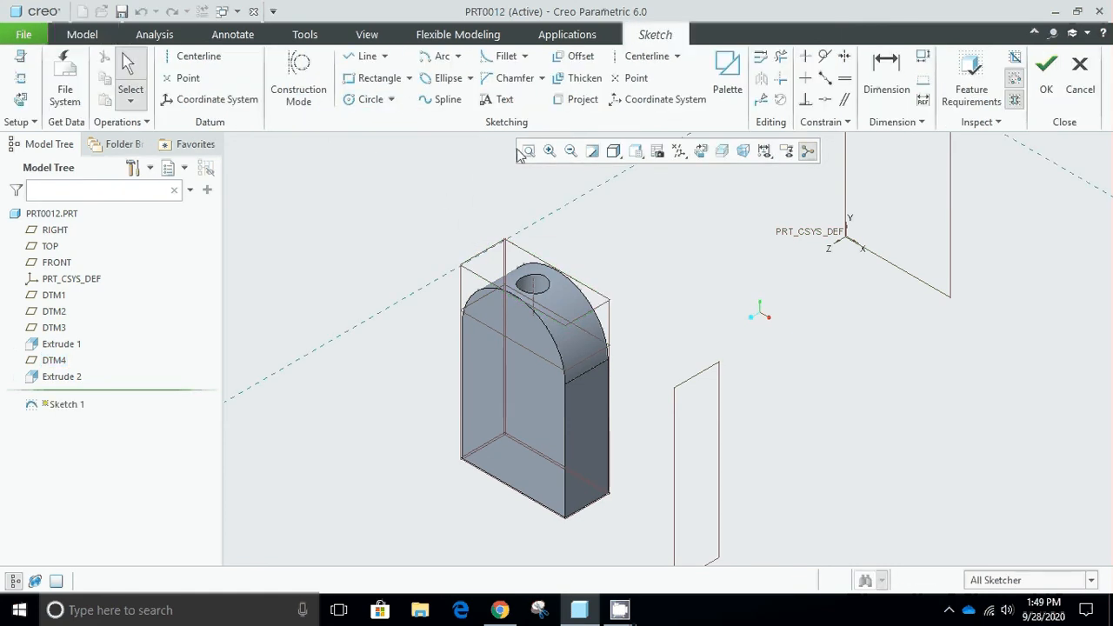
Sketch a line about 518 long on the dashed reference running along the solid's rear-side edge.
{"action": "left_click", "coordinate": [366, 57]}
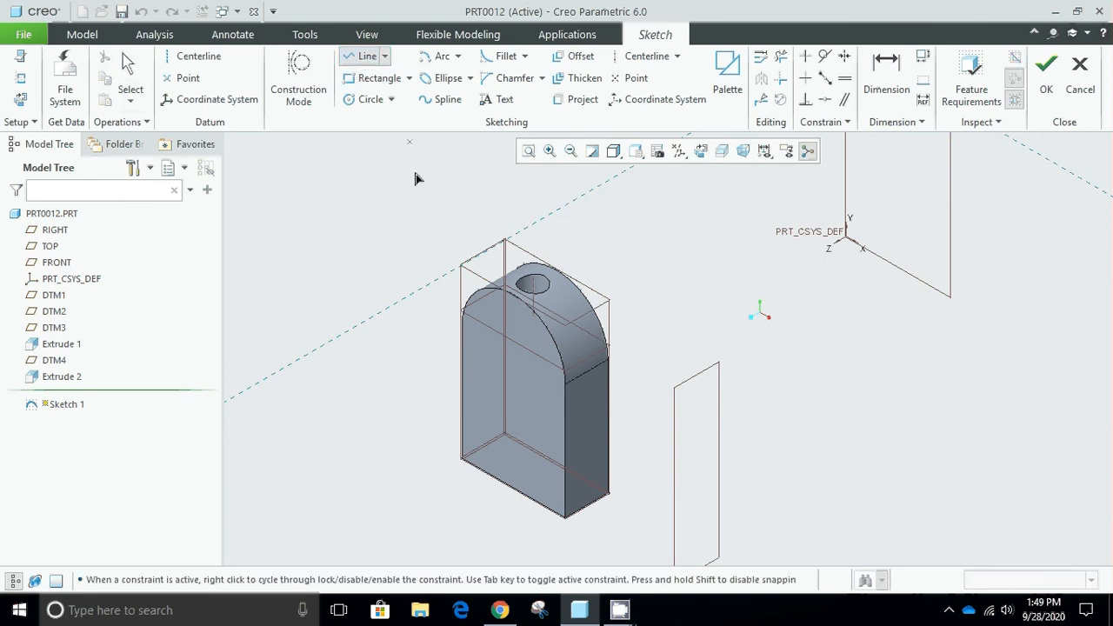
{"action": "left_click", "coordinate": [339, 335]}
{"action": "left_click", "coordinate": [557, 212]}
{"action": "middle_click", "coordinate": [636, 225]}
Sketch a second line parallel to the first, about 416 away beyond the solid, then complete the sketch and clear the selection.
{"action": "left_click", "coordinate": [515, 443]}
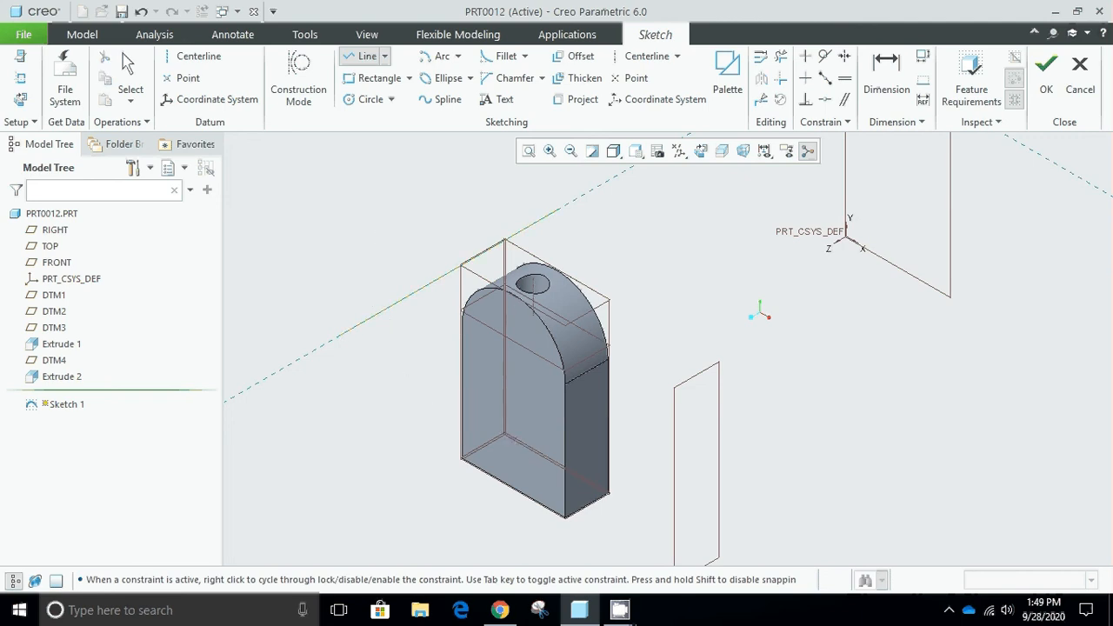
{"action": "left_click", "coordinate": [793, 277]}
{"action": "middle_click", "coordinate": [728, 225]}
{"action": "middle_click", "coordinate": [728, 225]}
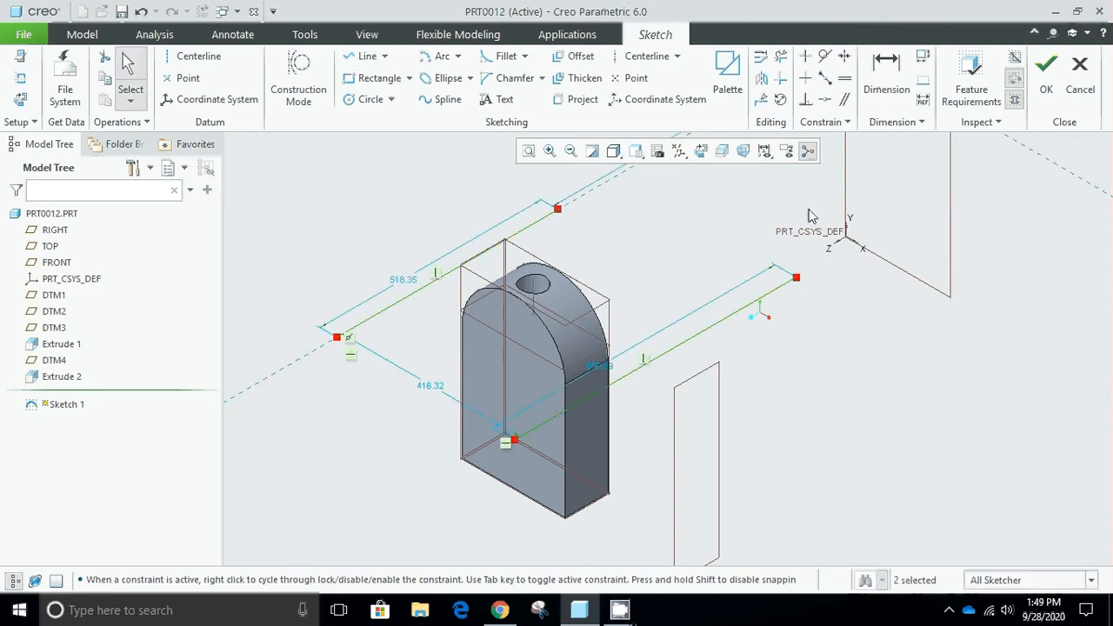
{"action": "left_click", "coordinate": [1046, 74]}
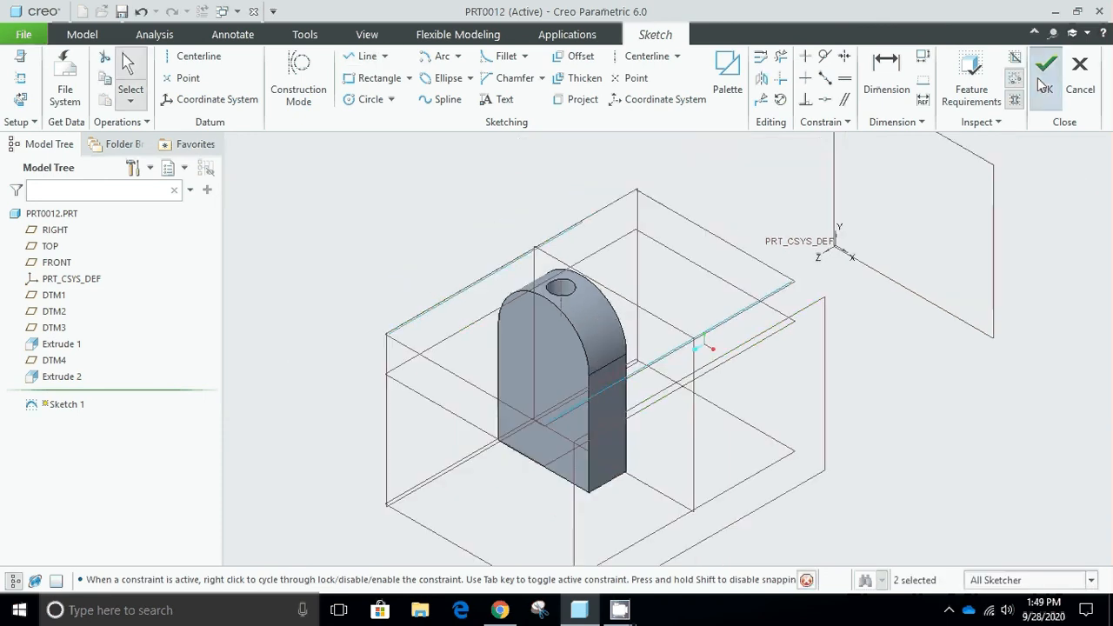
{"action": "left_click", "coordinate": [348, 232]}
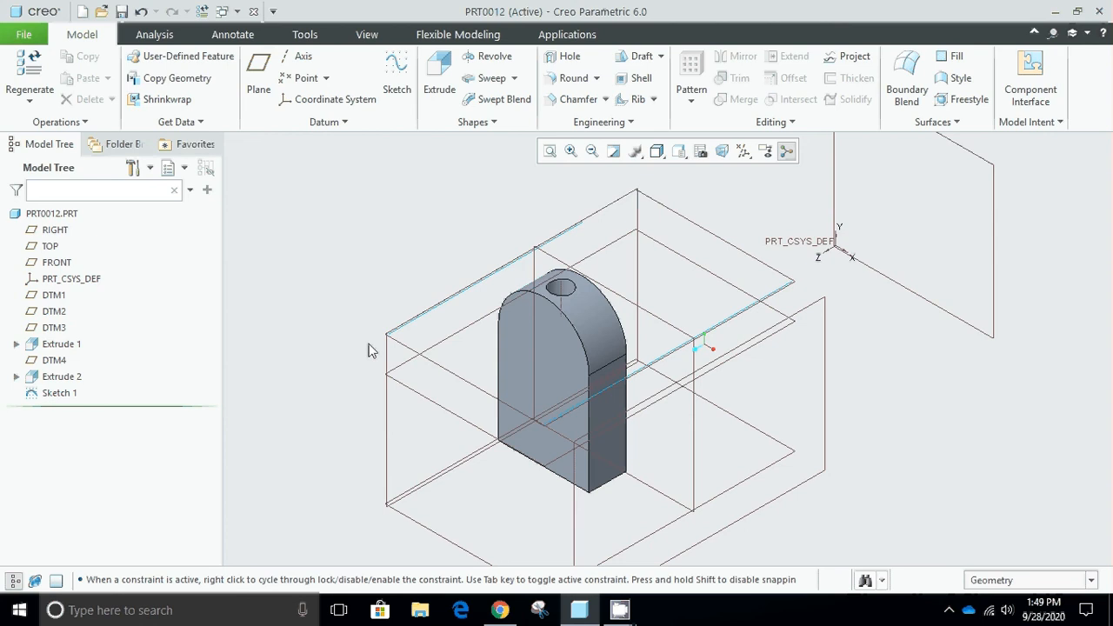
Start a datum plane Through the first sketched line, with DTM4 as its Offset reference.
{"action": "scroll", "coordinate": [340, 375], "scroll_direction": "down", "scroll_amount": 1}
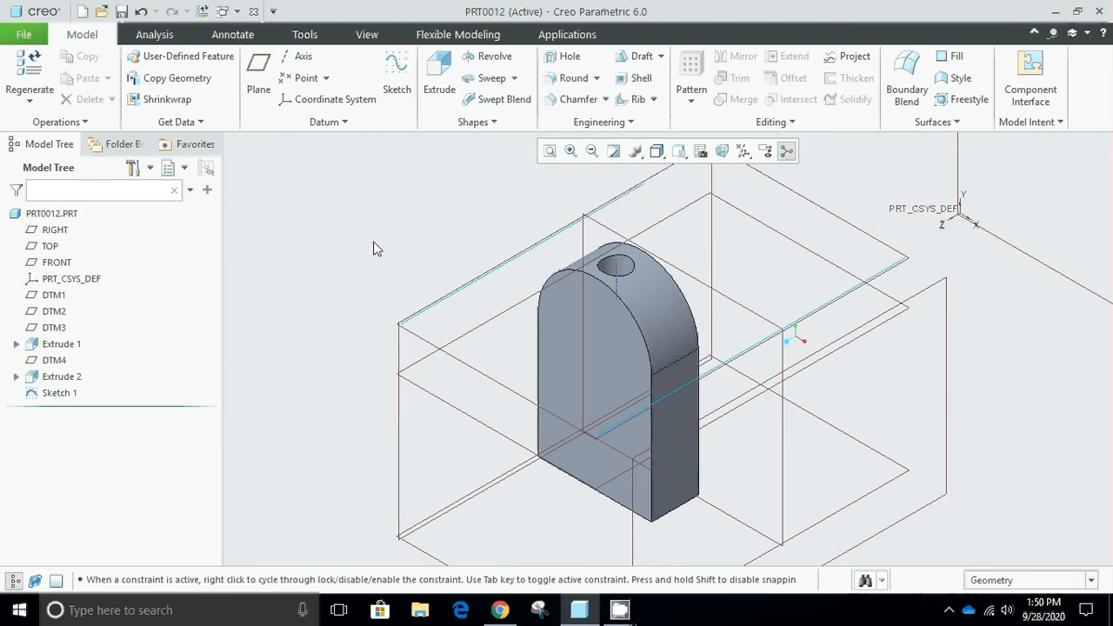
{"action": "left_click", "coordinate": [258, 83]}
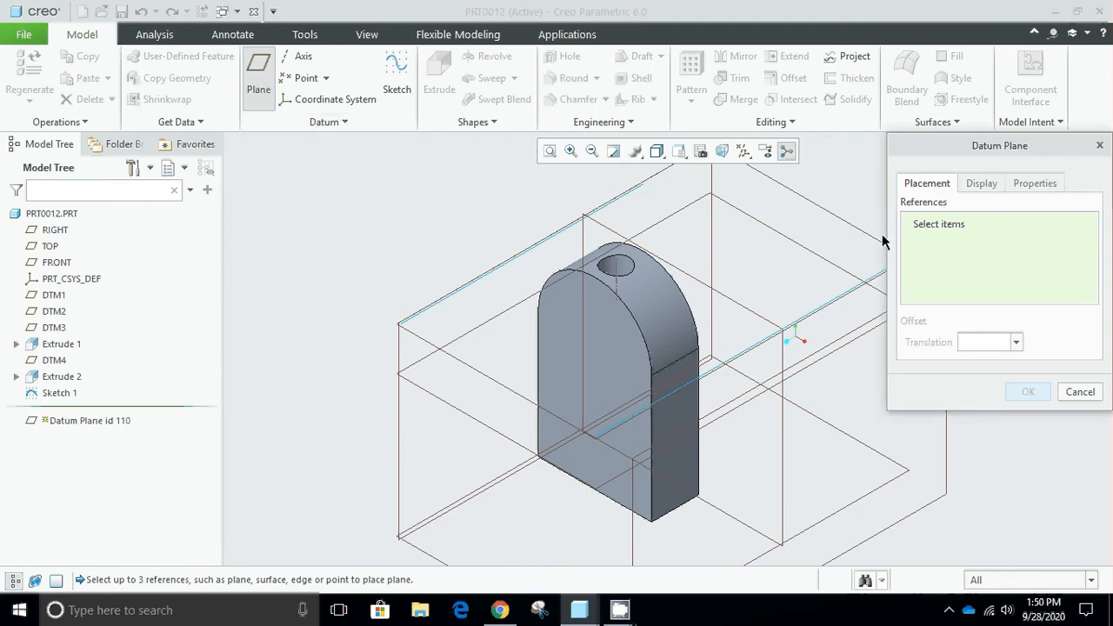
{"action": "left_click", "coordinate": [510, 268]}
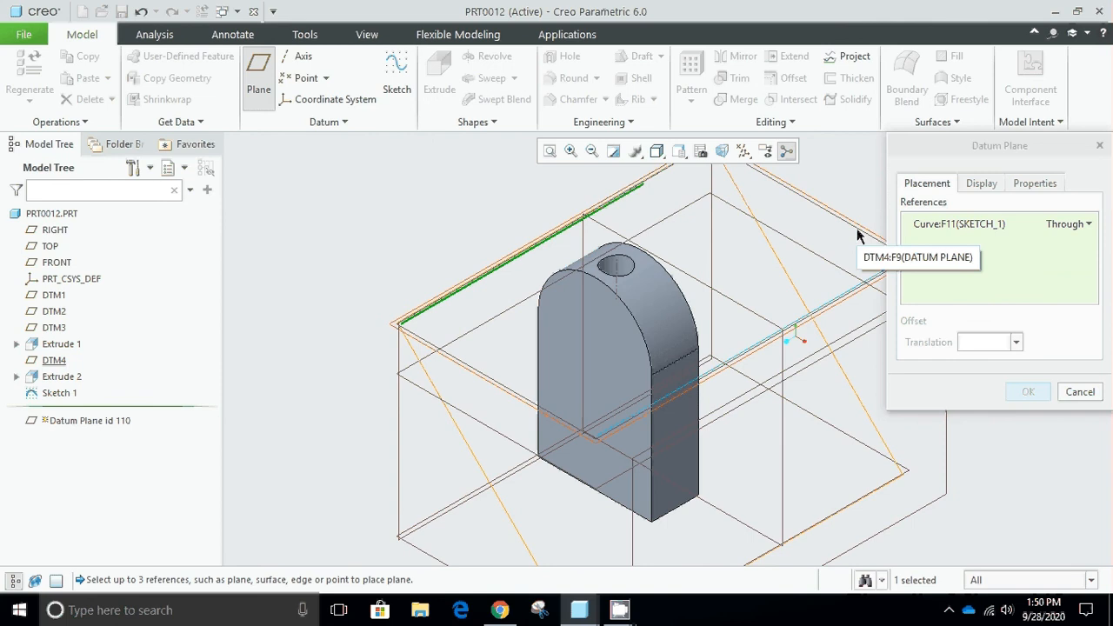
{"action": "left_click", "coordinate": [856, 235], "text": "ctrl"}
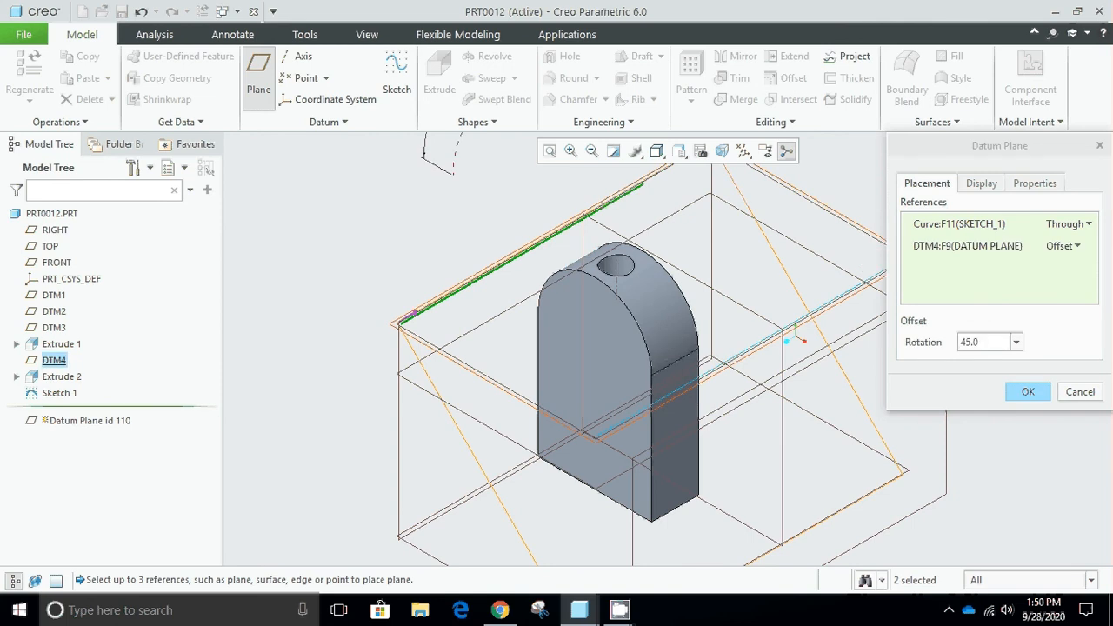
Swing the datum plane preview to 154 degrees about the sketched line, and set its rotation to 180 degrees.
{"action": "double_click", "coordinate": [1002, 344]}
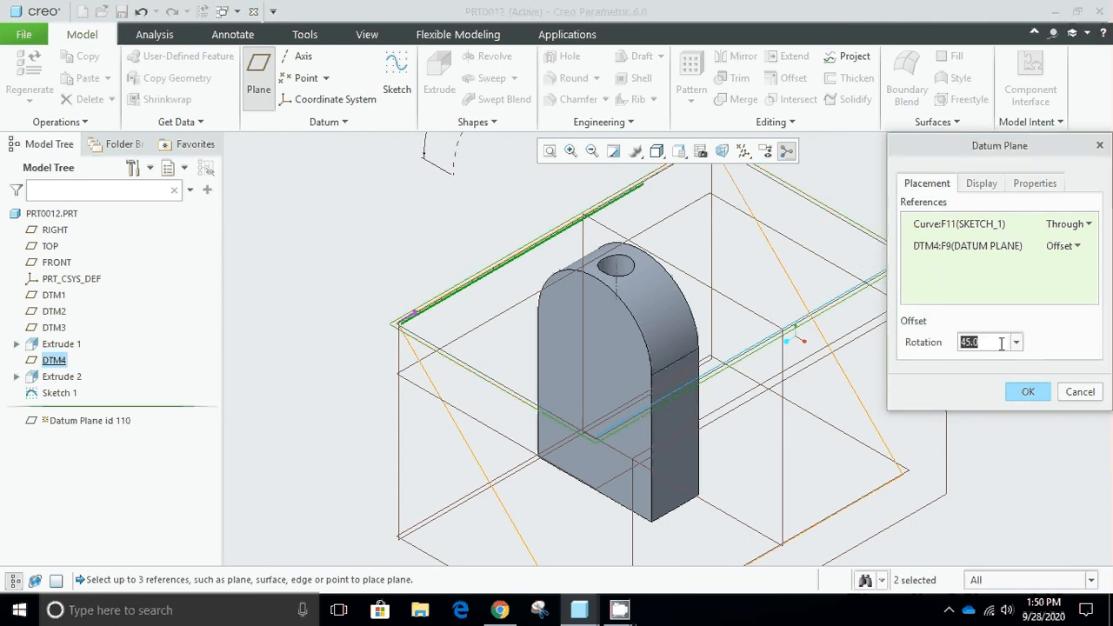
{"action": "scroll", "coordinate": [701, 295], "scroll_direction": "down", "scroll_amount": 3}
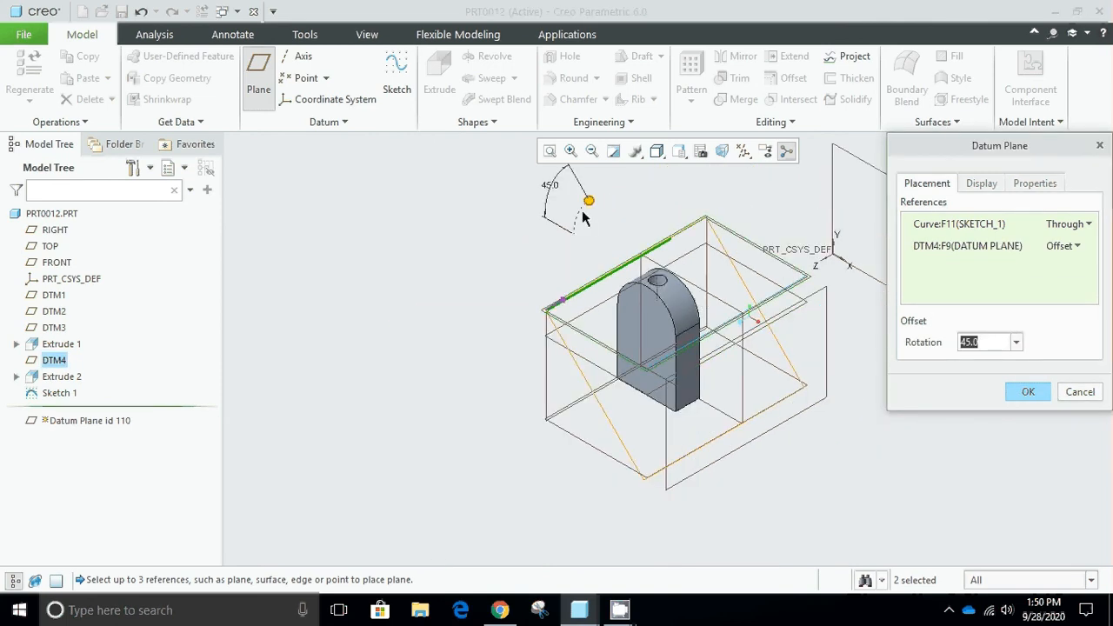
{"action": "left_click_drag", "start_coordinate": [589, 200], "coordinate": [673, 264]}
{"action": "double_click", "coordinate": [972, 342]}
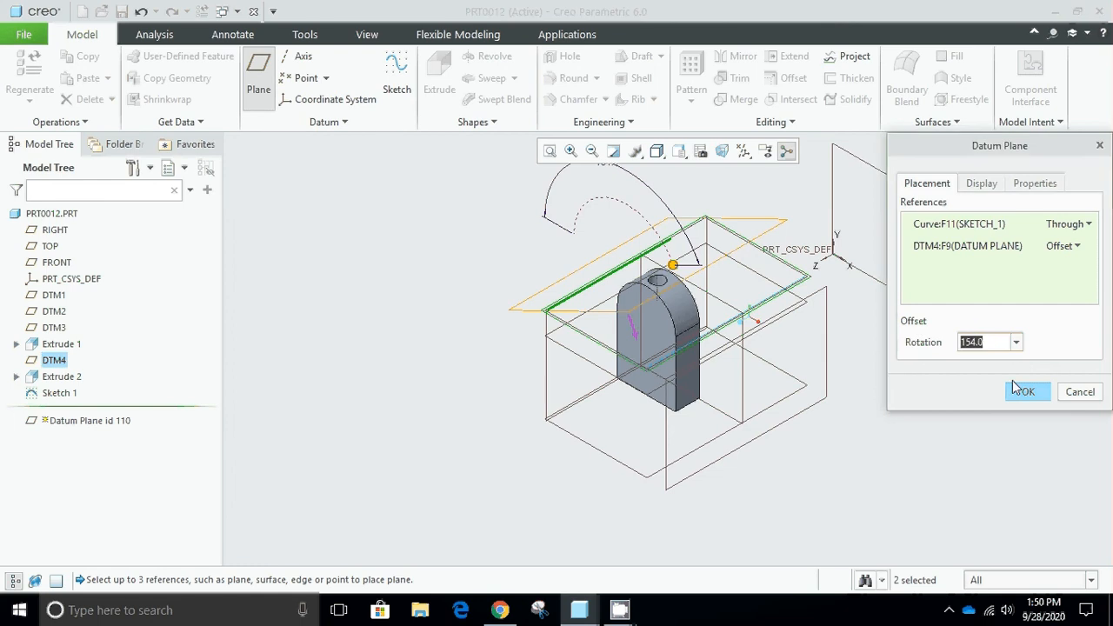
{"action": "type", "text": "180"}
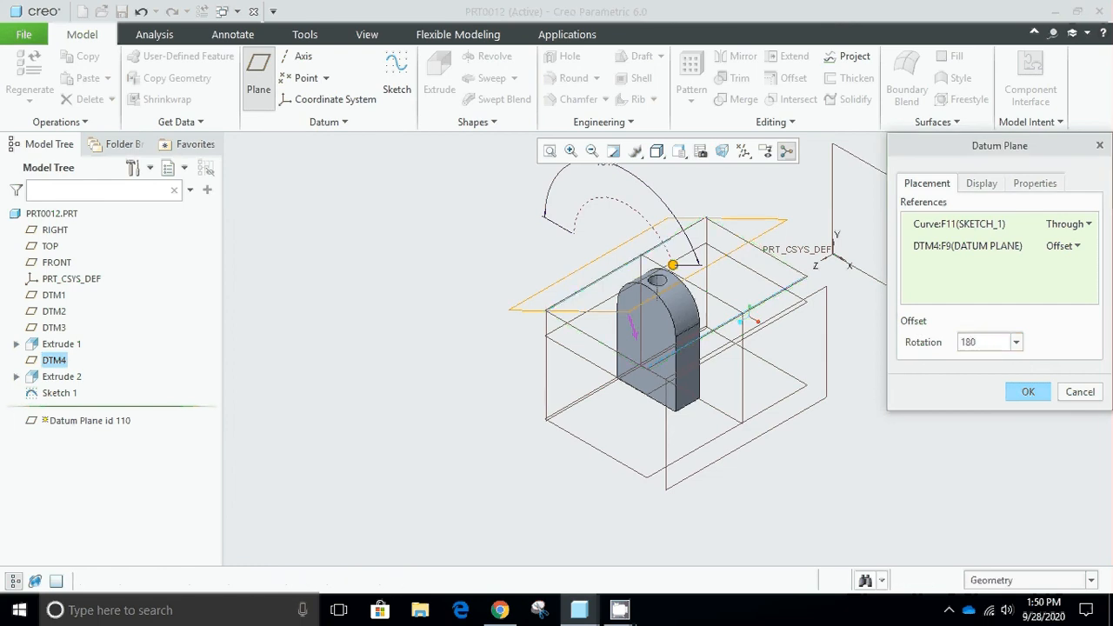
{"action": "key", "text": "Return"}
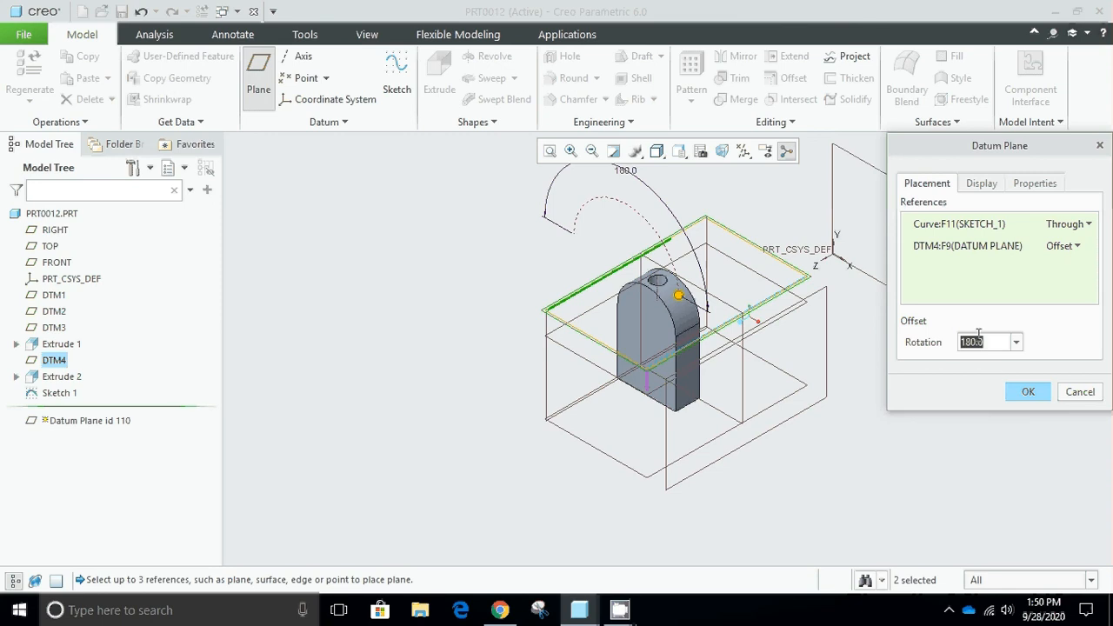
Swing the datum plane preview to 140 degrees, and set its rotation to 90 degrees.
{"action": "left_click_drag", "start_coordinate": [679, 300], "coordinate": [683, 251]}
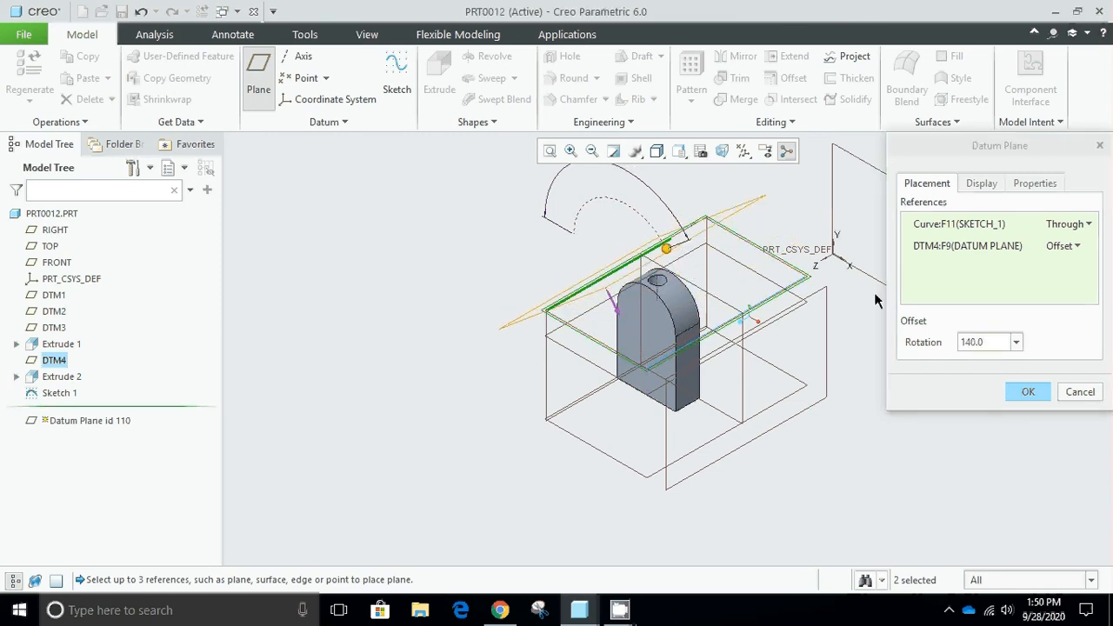
{"action": "double_click", "coordinate": [994, 347]}
{"action": "type", "text": "90"}
{"action": "key", "text": "Return"}
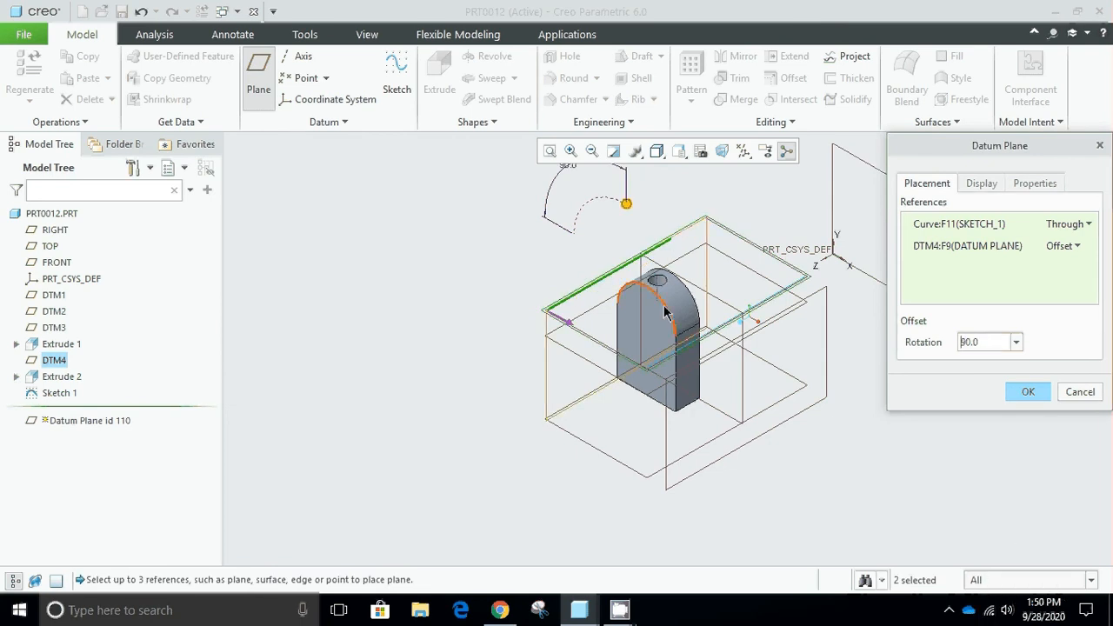
Set the datum plane's rotation from DTM4 to 135 degrees, create the plane and clear the selection.
{"action": "scroll", "coordinate": [666, 310], "scroll_direction": "up", "scroll_amount": 4}
{"action": "scroll", "coordinate": [660, 229], "scroll_direction": "down", "scroll_amount": 4}
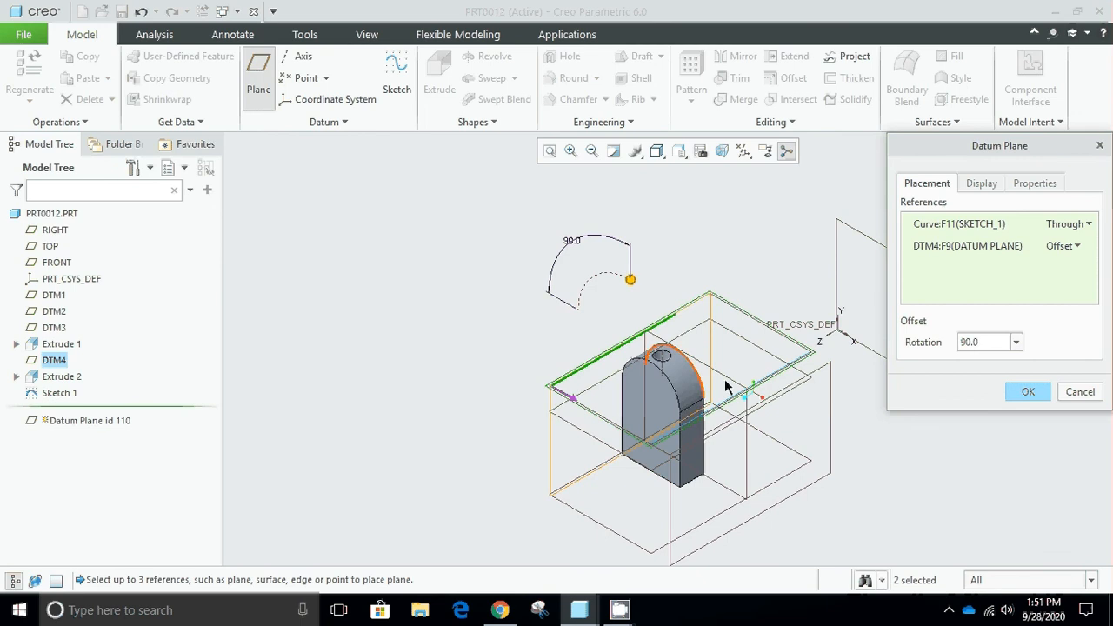
{"action": "left_click_drag", "start_coordinate": [631, 281], "coordinate": [662, 307]}
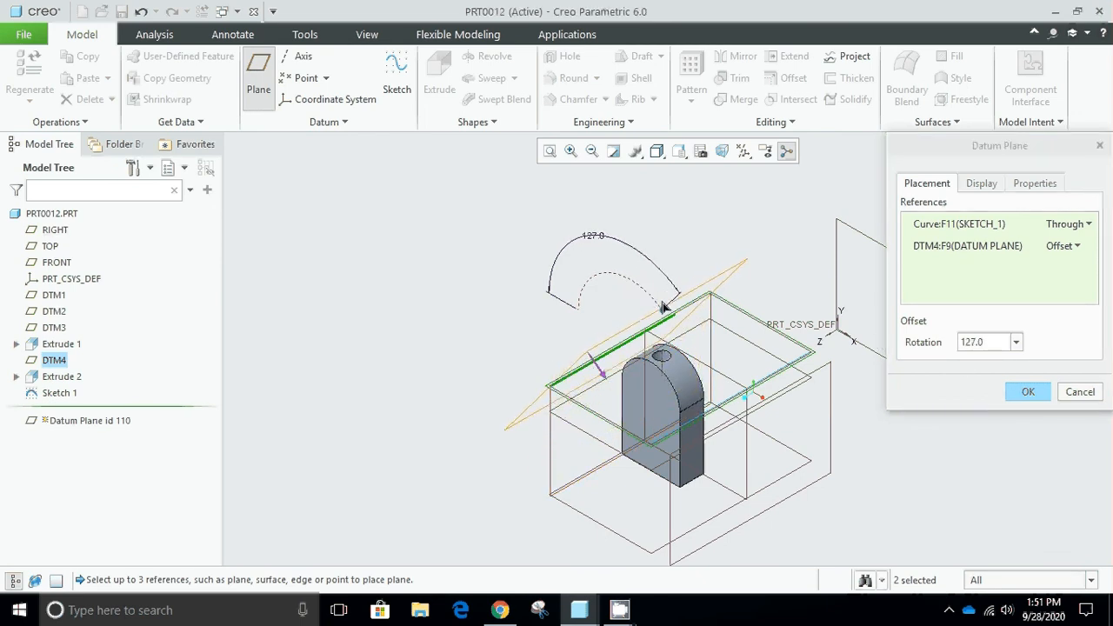
{"action": "left_click", "coordinate": [972, 343]}
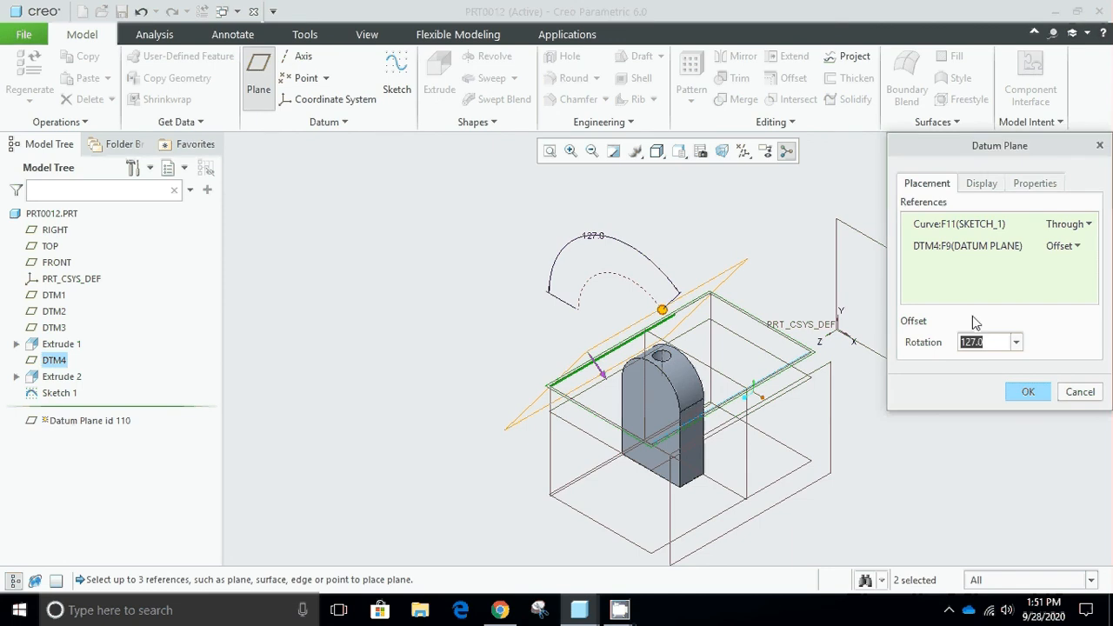
{"action": "type", "text": "135"}
{"action": "key", "text": "Return"}
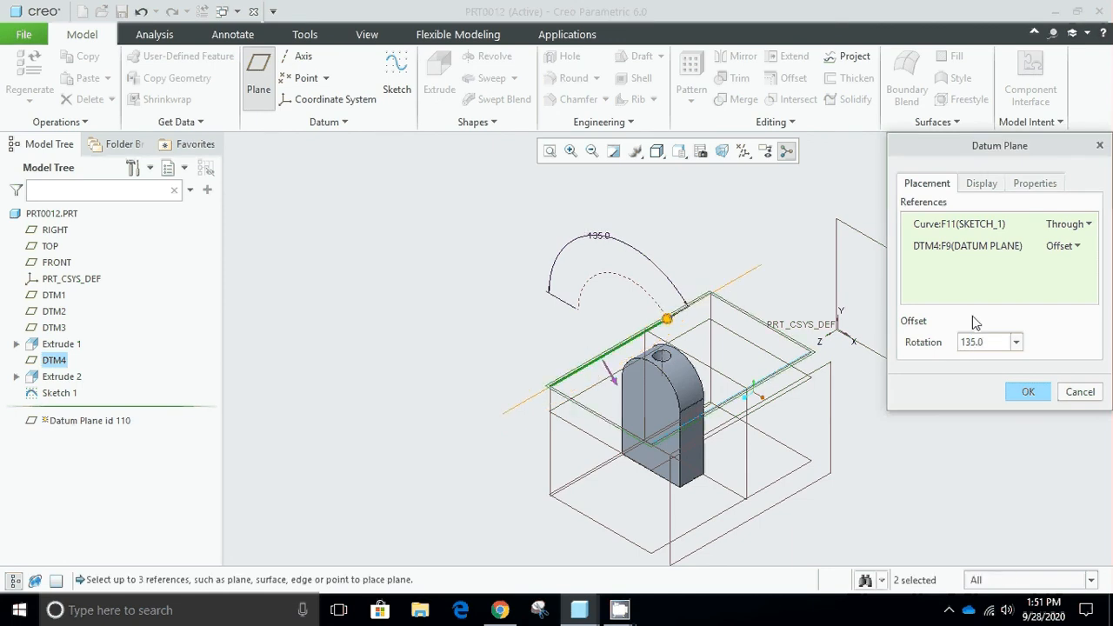
{"action": "left_click", "coordinate": [1037, 398]}
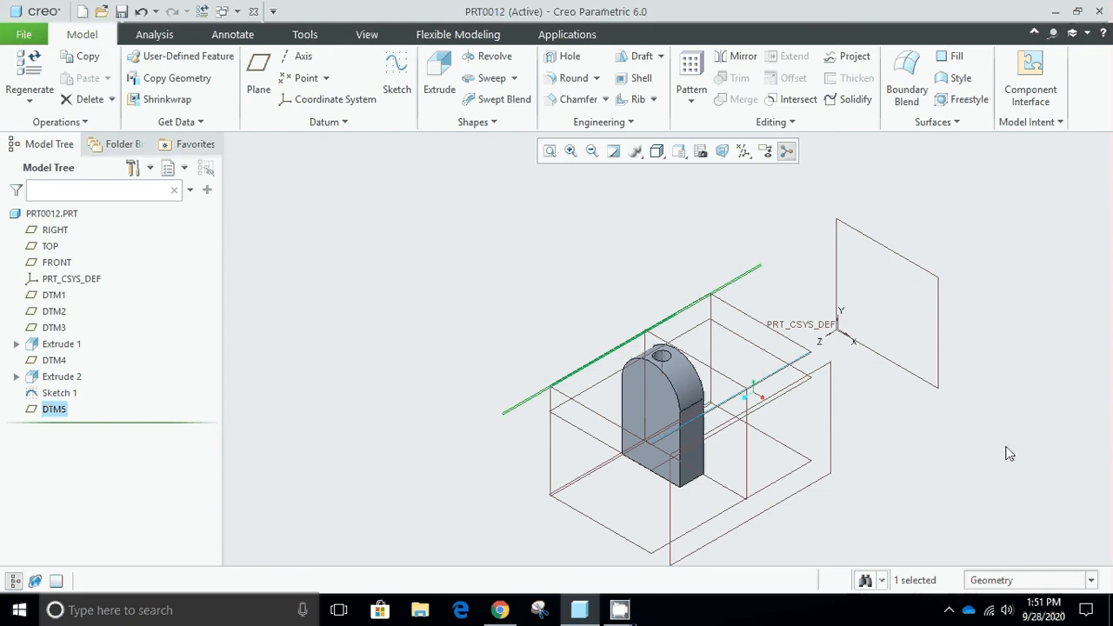
{"action": "key", "text": "ctrl+d"}
{"action": "left_click", "coordinate": [792, 457]}
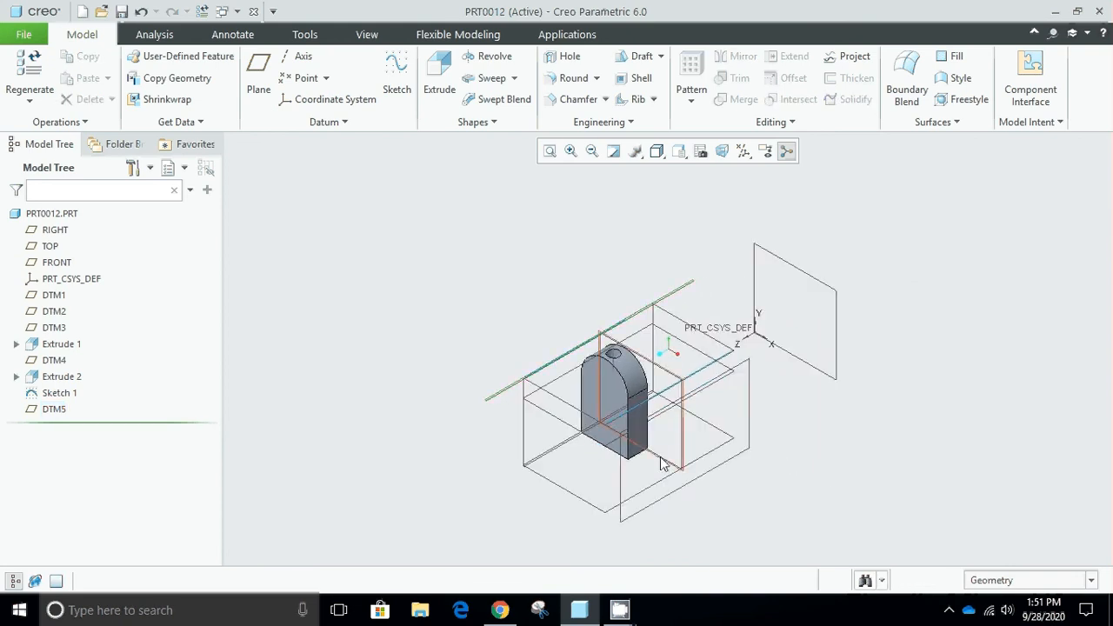
Examine the angled datum plane against the solid from the front view and the default orientation.
{"action": "middle_click_drag", "start_coordinate": [687, 461], "coordinate": [757, 391]}
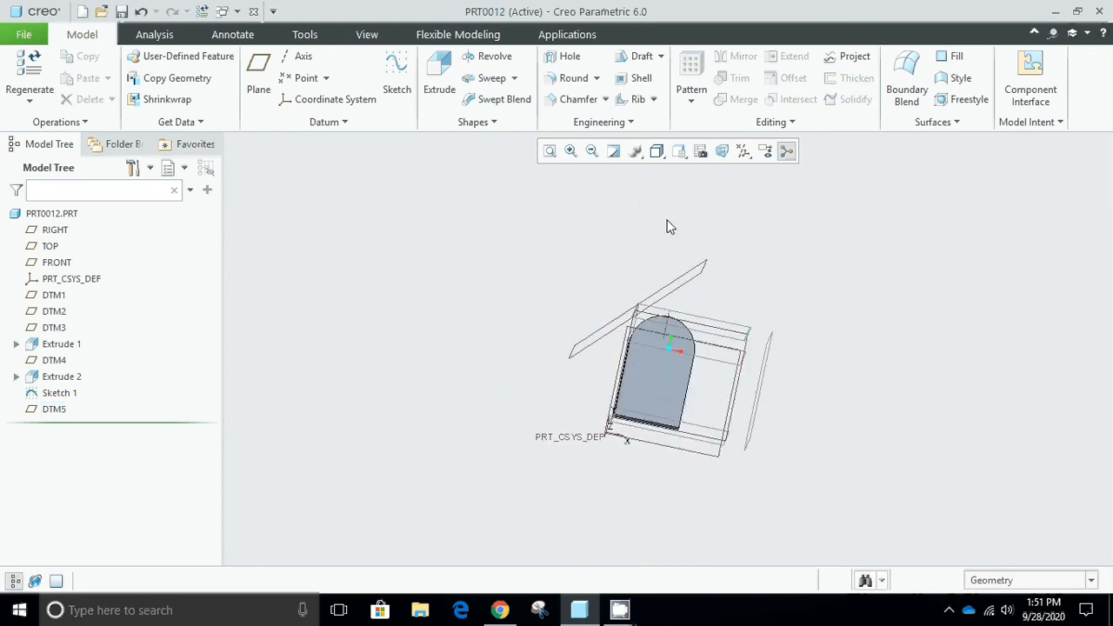
{"action": "left_click", "coordinate": [656, 152]}
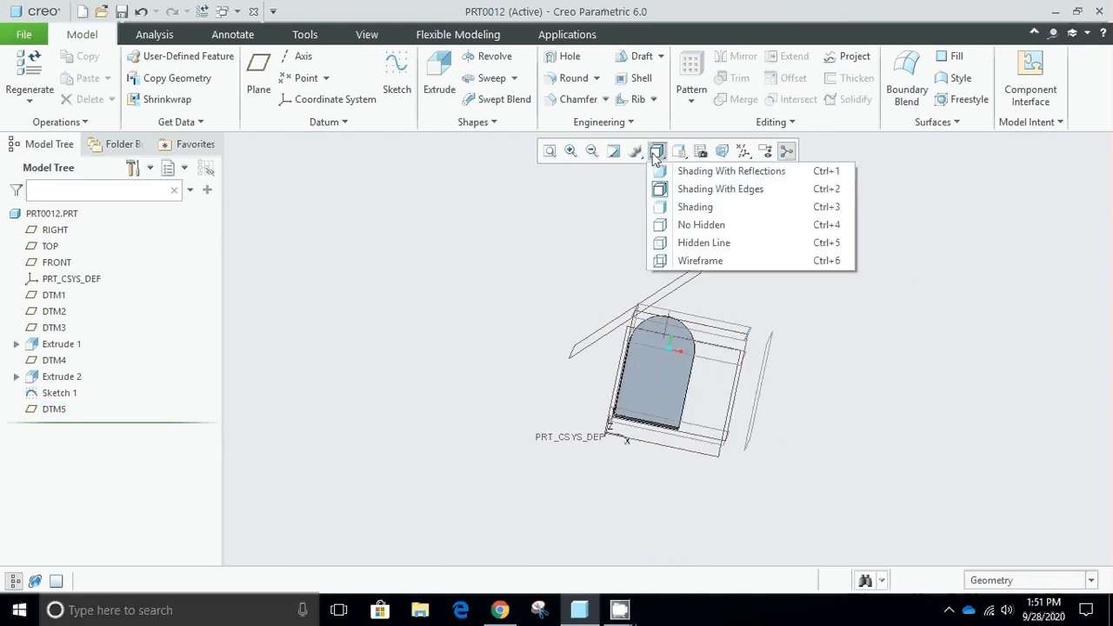
{"action": "left_click", "coordinate": [634, 153]}
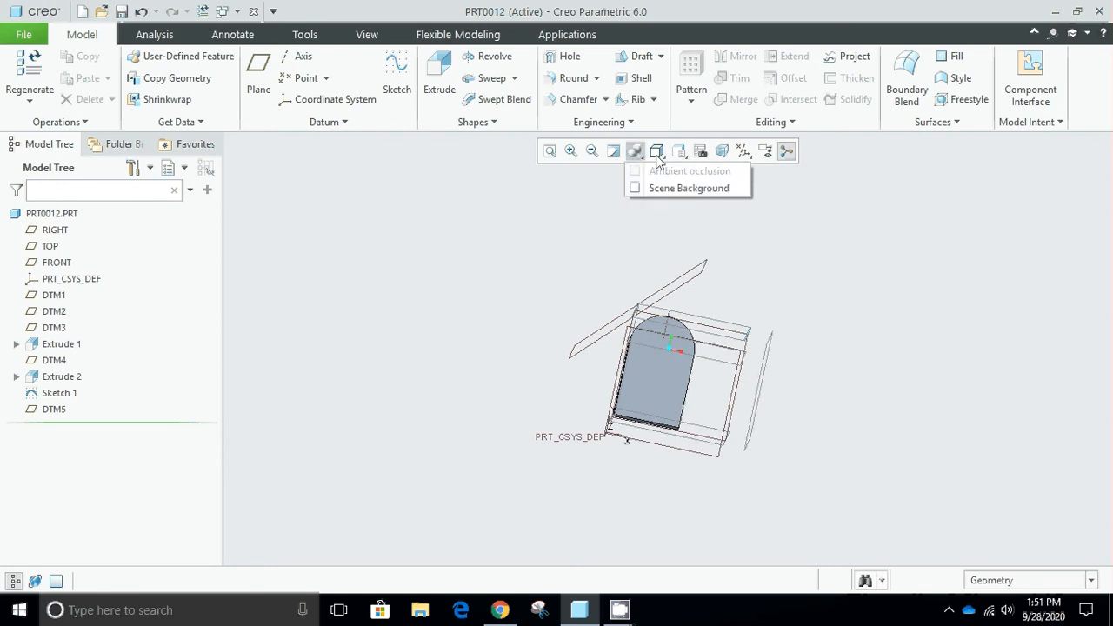
{"action": "left_click", "coordinate": [683, 153]}
{"action": "left_click", "coordinate": [716, 225]}
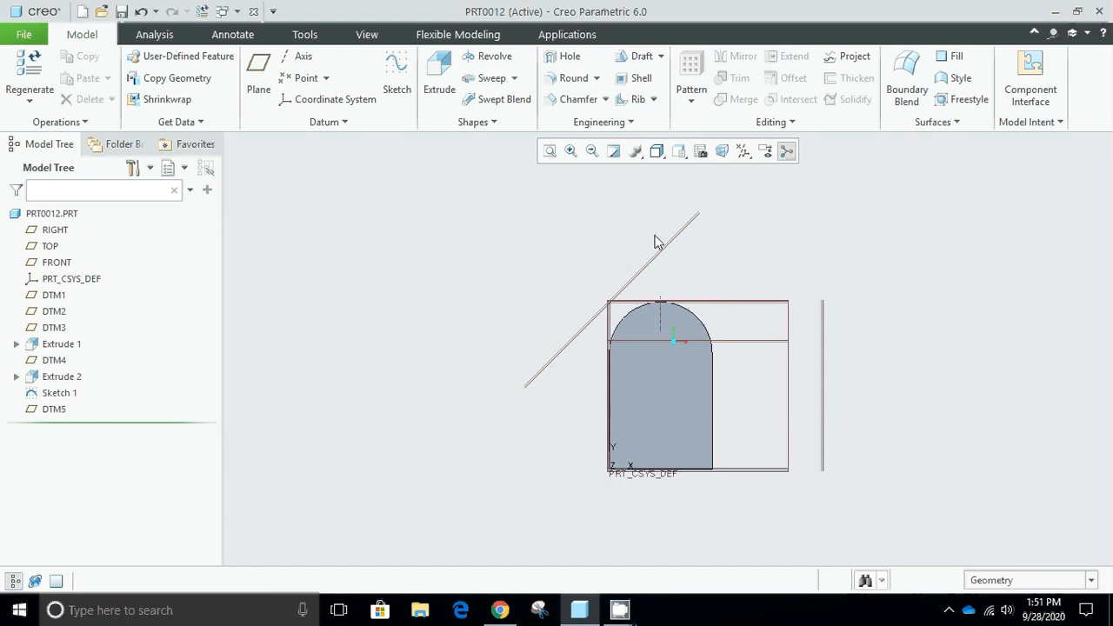
{"action": "key", "text": "ctrl+d"}
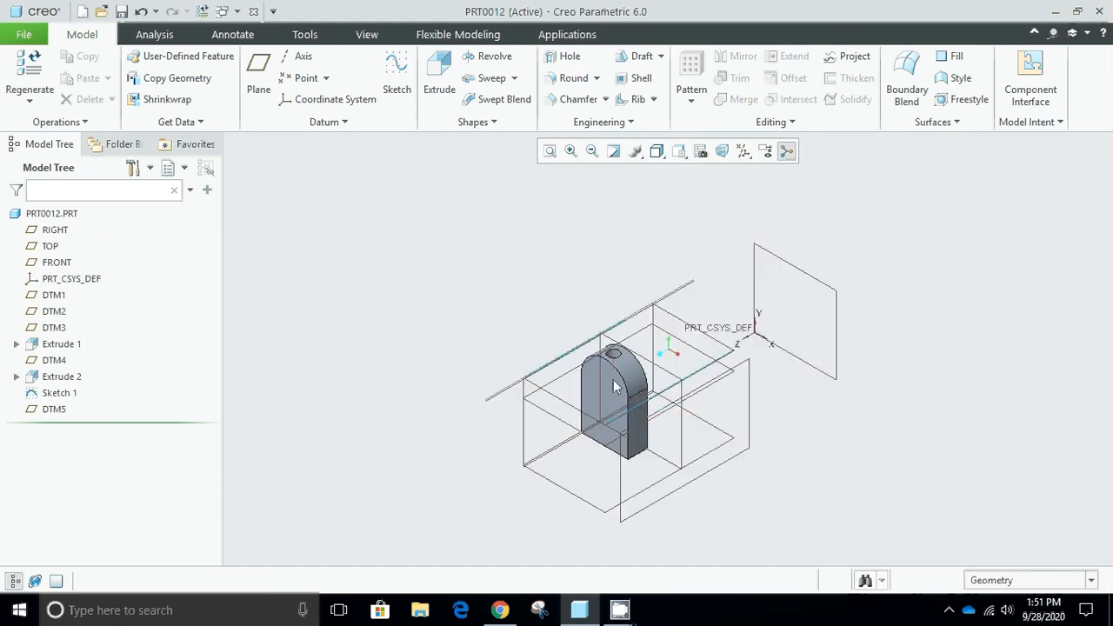
{"action": "scroll", "coordinate": [581, 393], "scroll_direction": "up", "scroll_amount": 2}
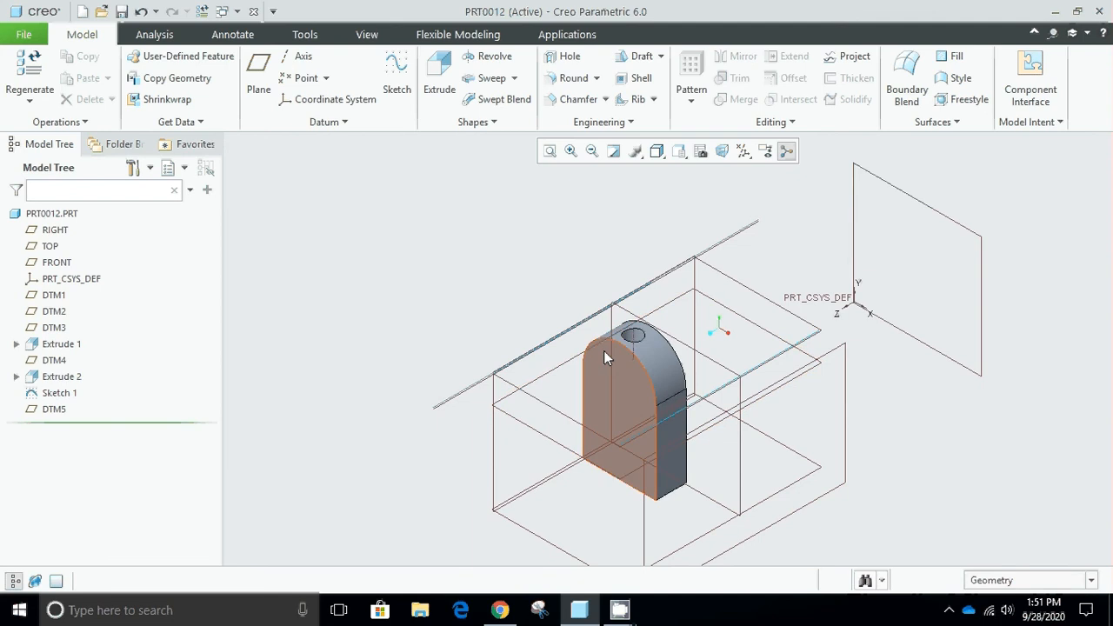
{"action": "mouse_move", "coordinate": [619, 610]}
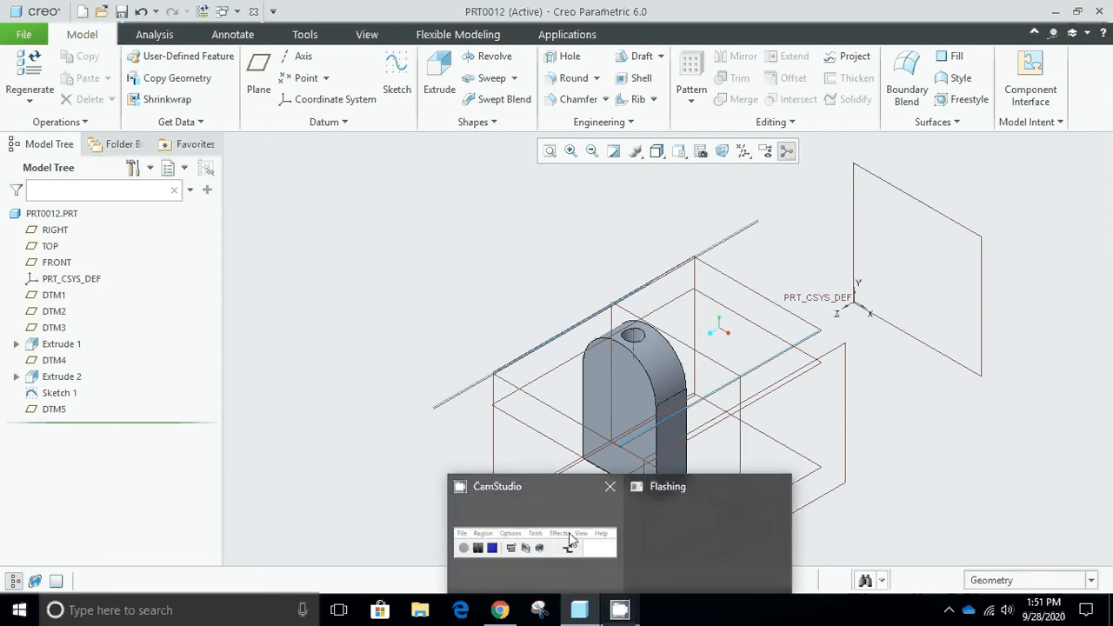